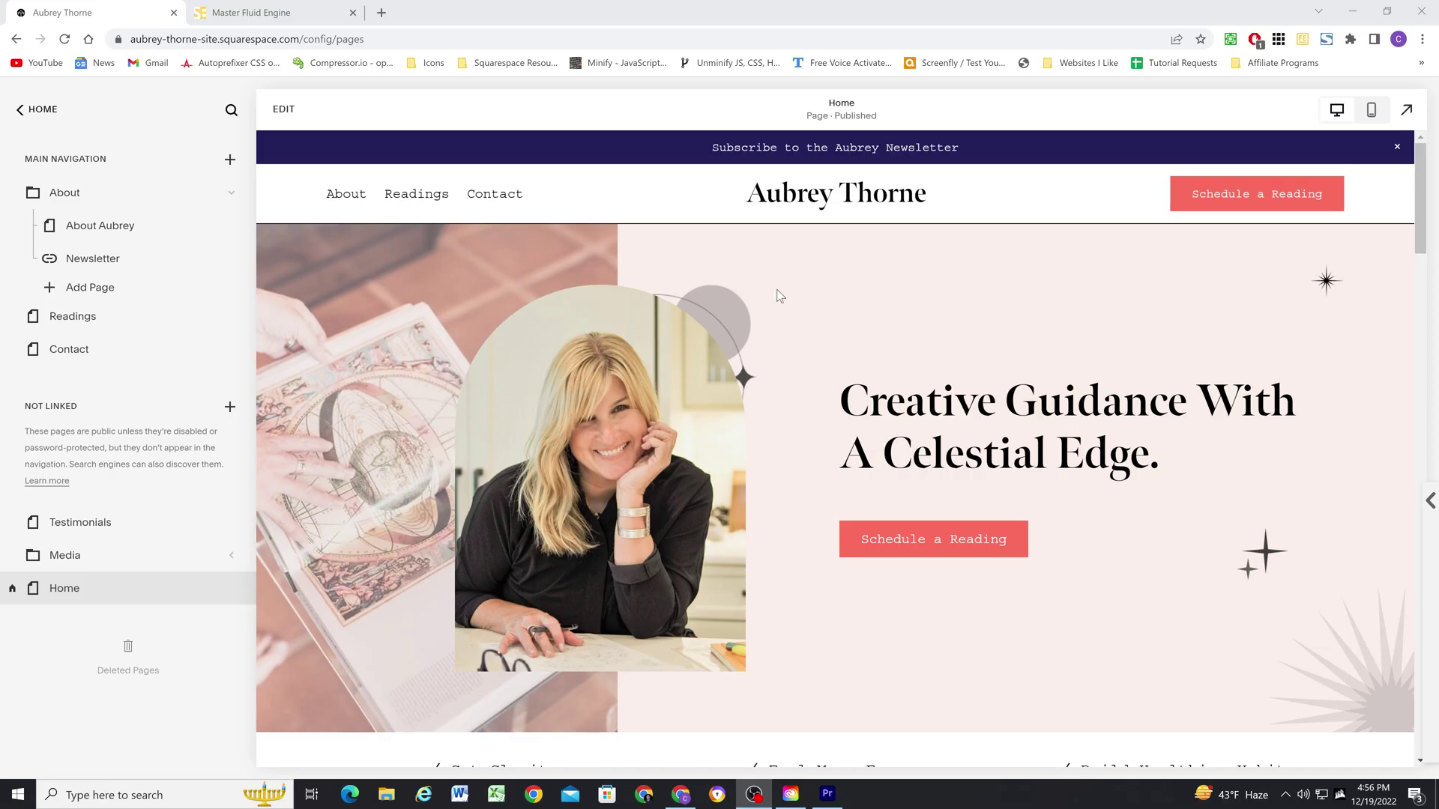
Save the Home page hero as a reusable section and confirm it is listed under My saved sections
{"action": "left_click", "coordinate": [277, 110]}
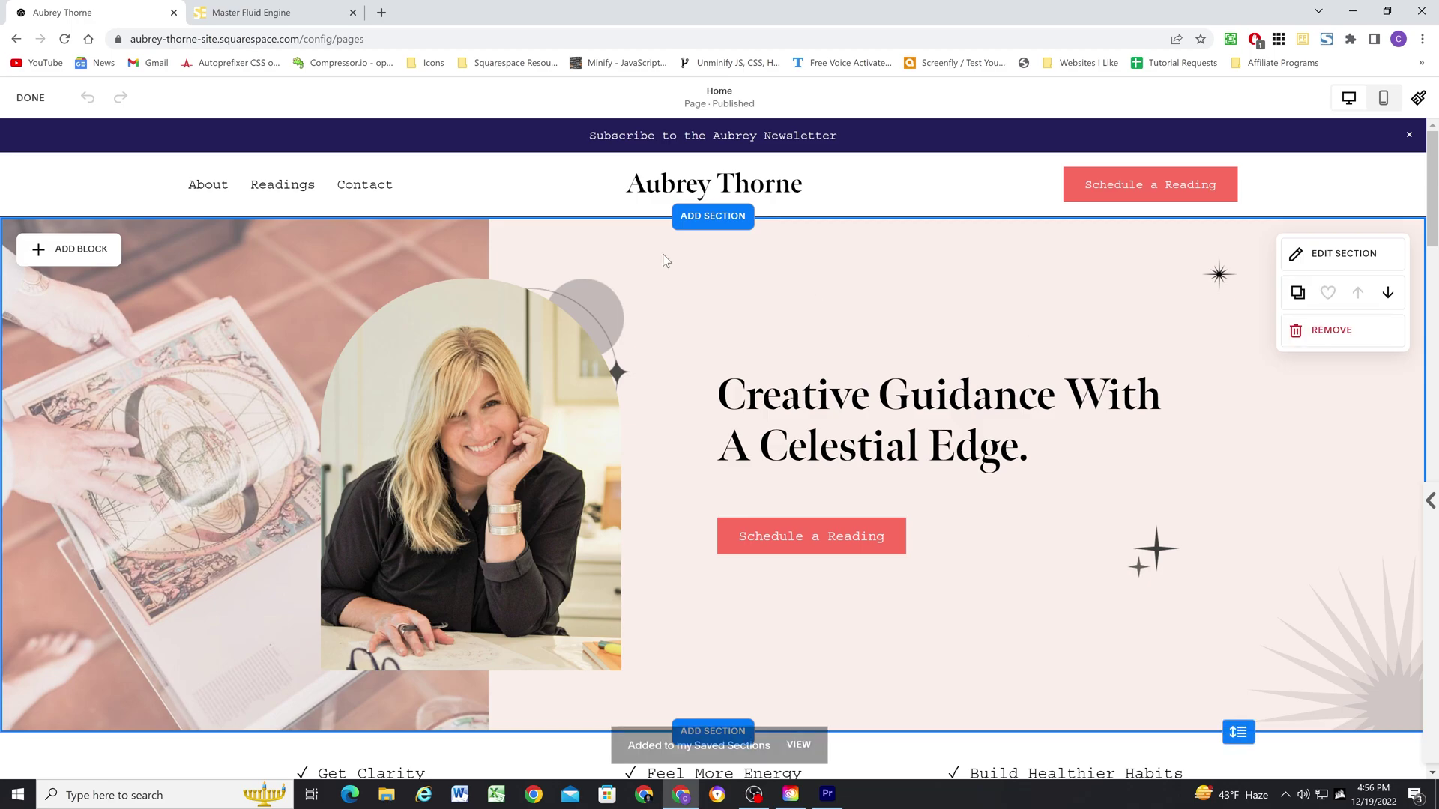
{"action": "left_click", "coordinate": [714, 225]}
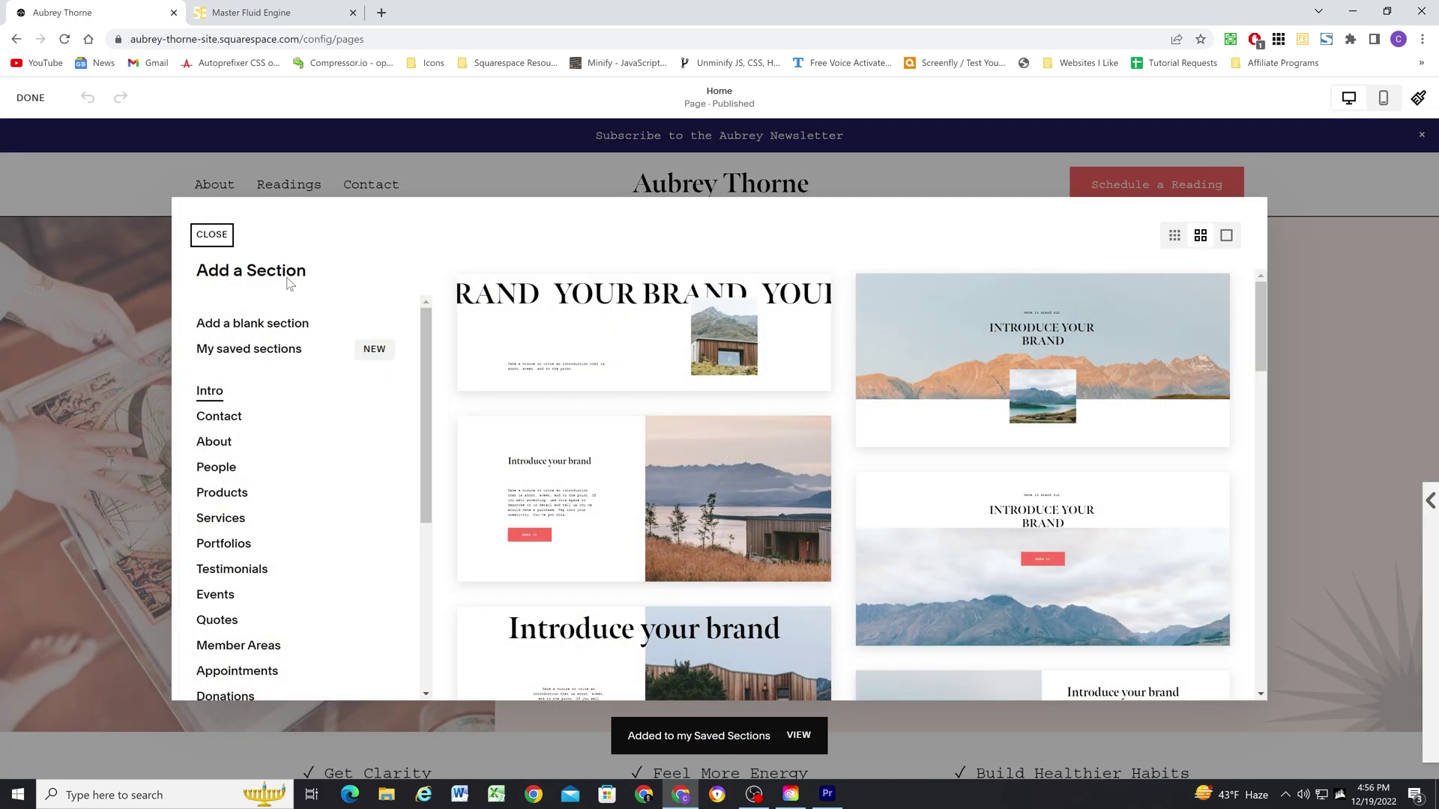
{"action": "left_click", "coordinate": [232, 352]}
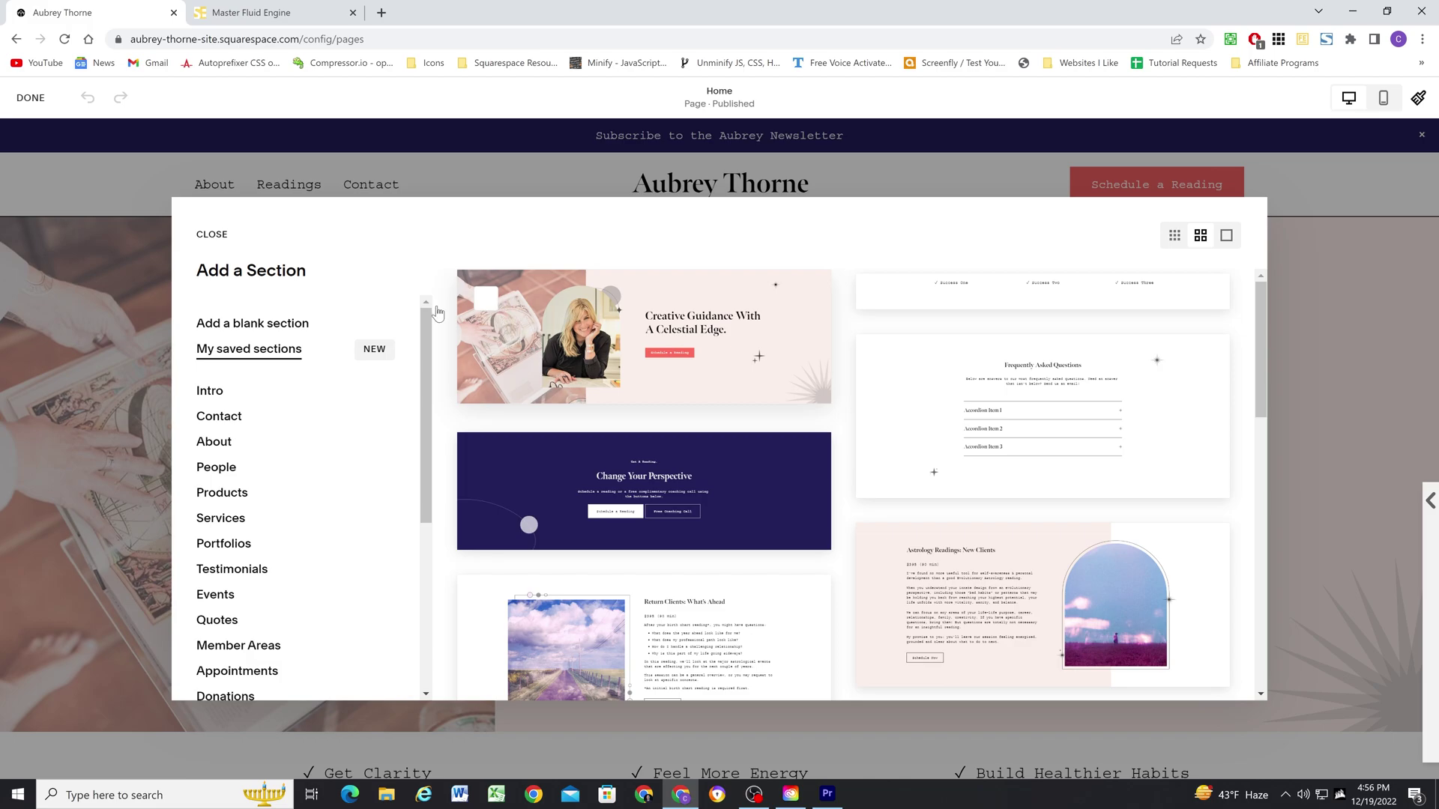
{"action": "left_click", "coordinate": [55, 153]}
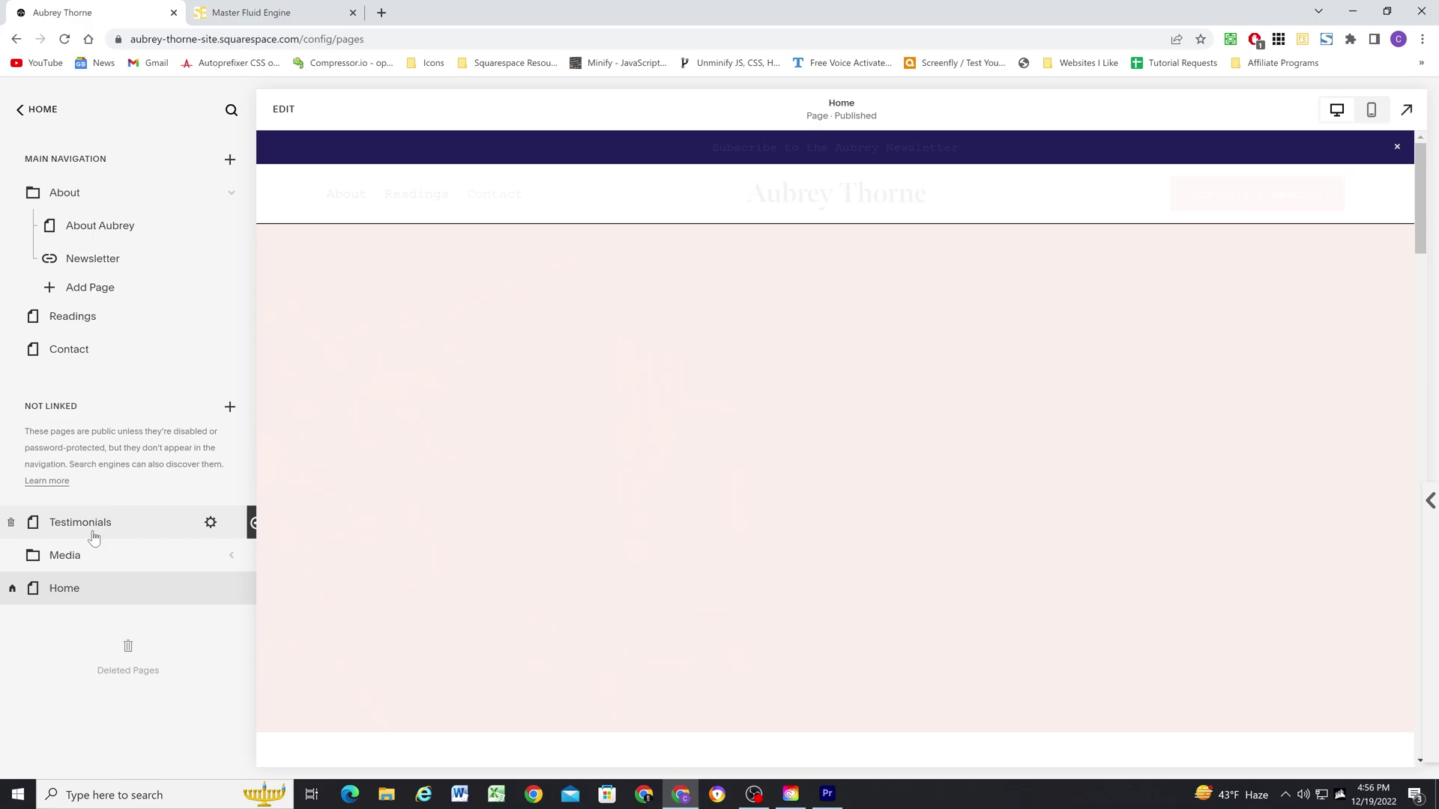
Insert the saved 'Creative Guidance With A Celestial Edge' hero into the empty Testimonials page
{"action": "left_click", "coordinate": [92, 529]}
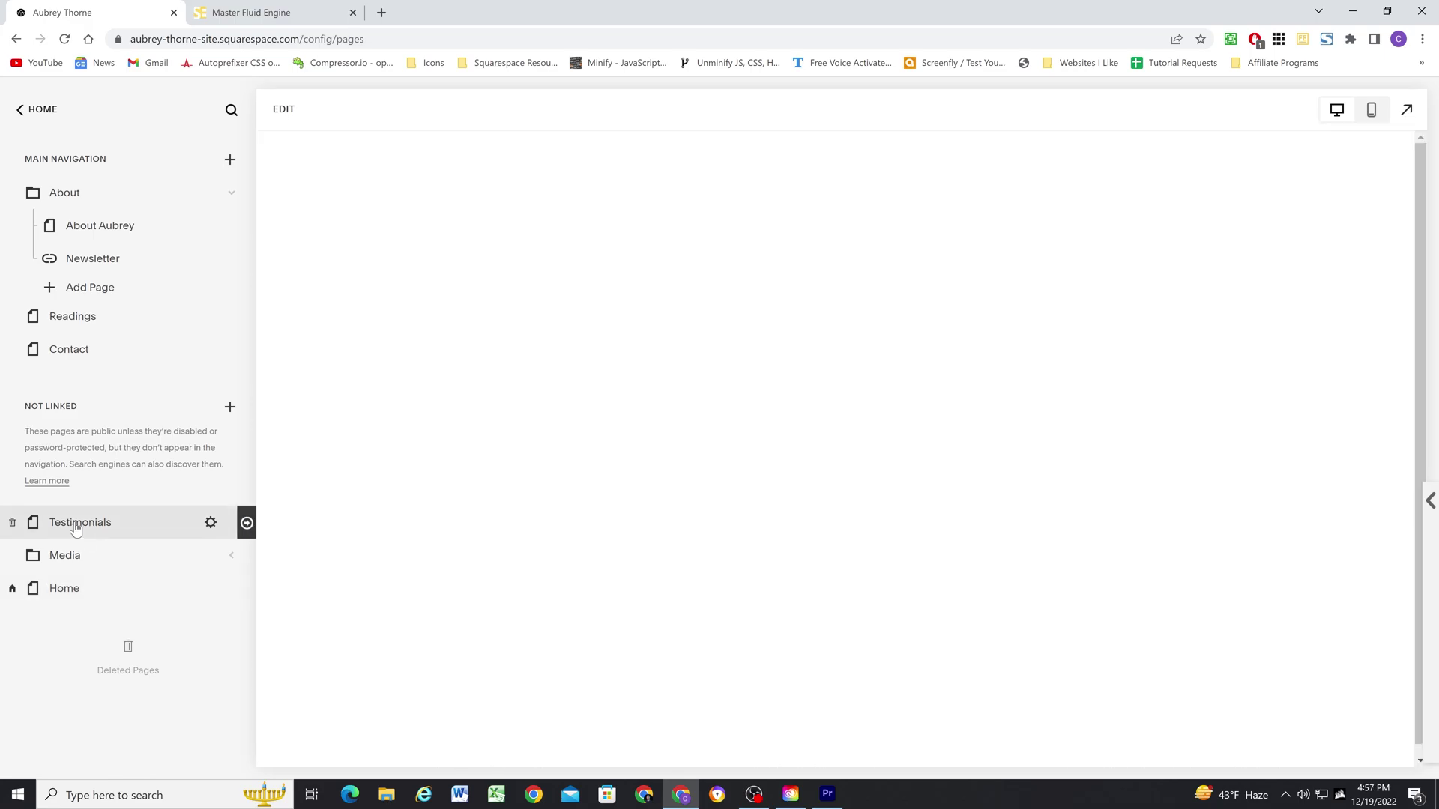
{"action": "left_click", "coordinate": [283, 109]}
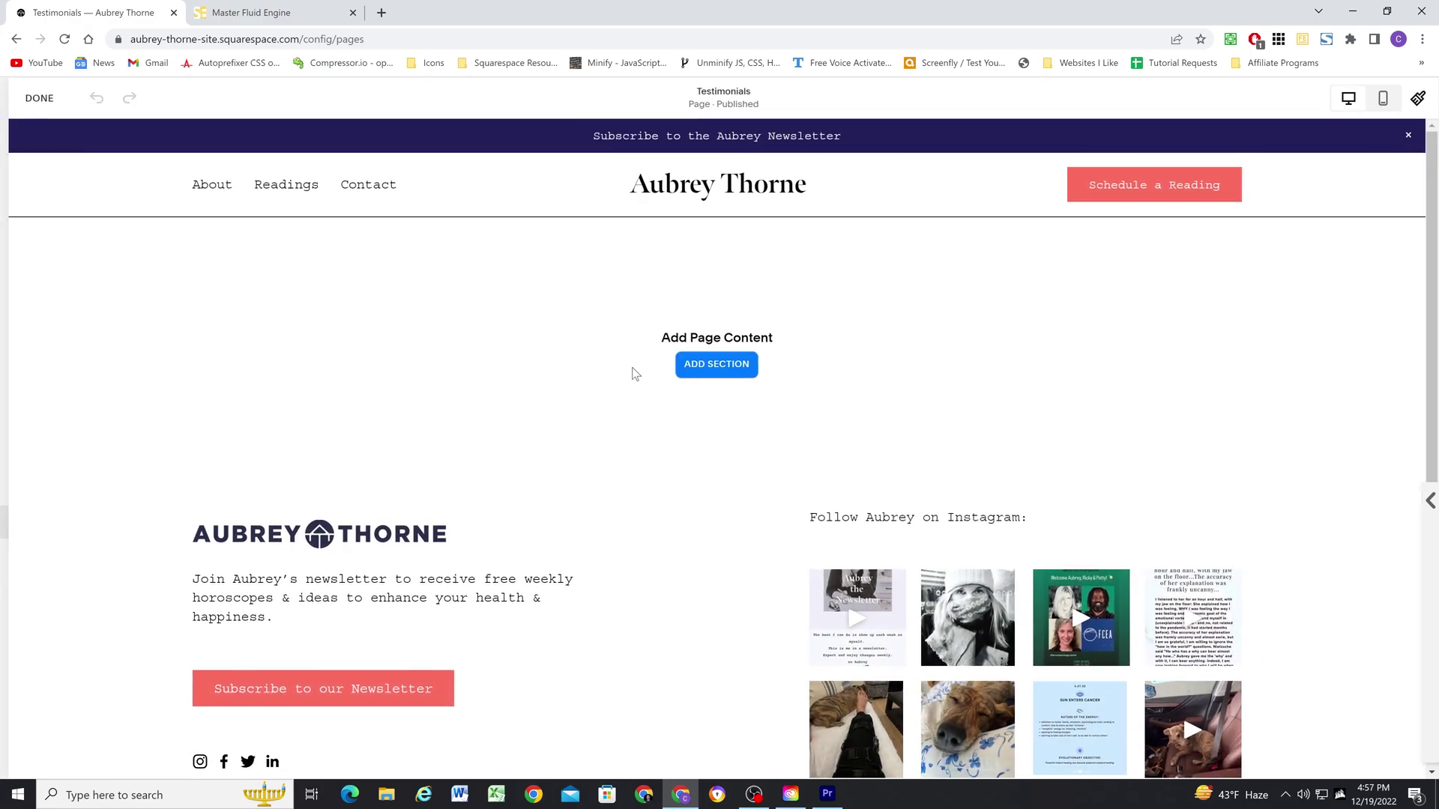
{"action": "left_click", "coordinate": [704, 367]}
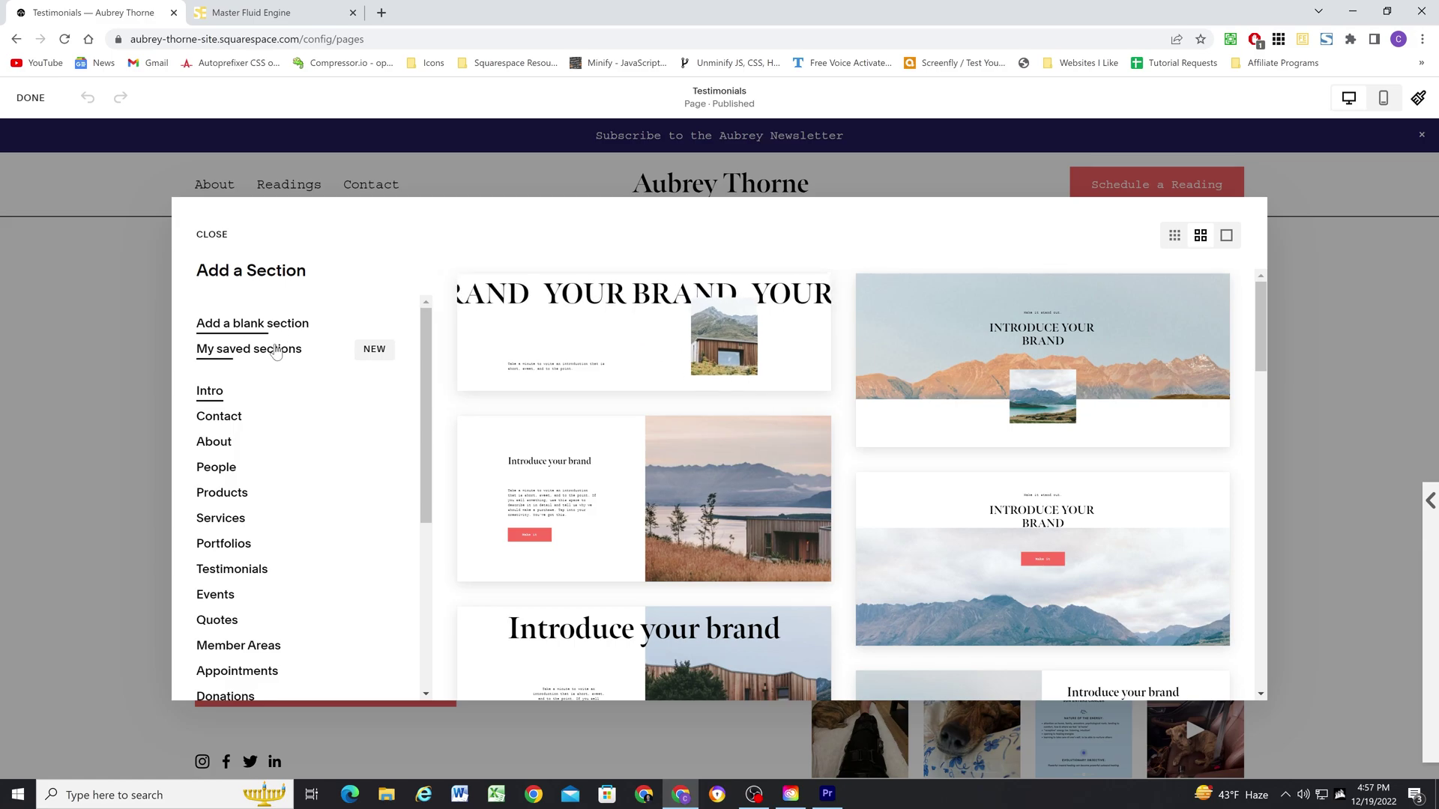
{"action": "left_click", "coordinate": [249, 349]}
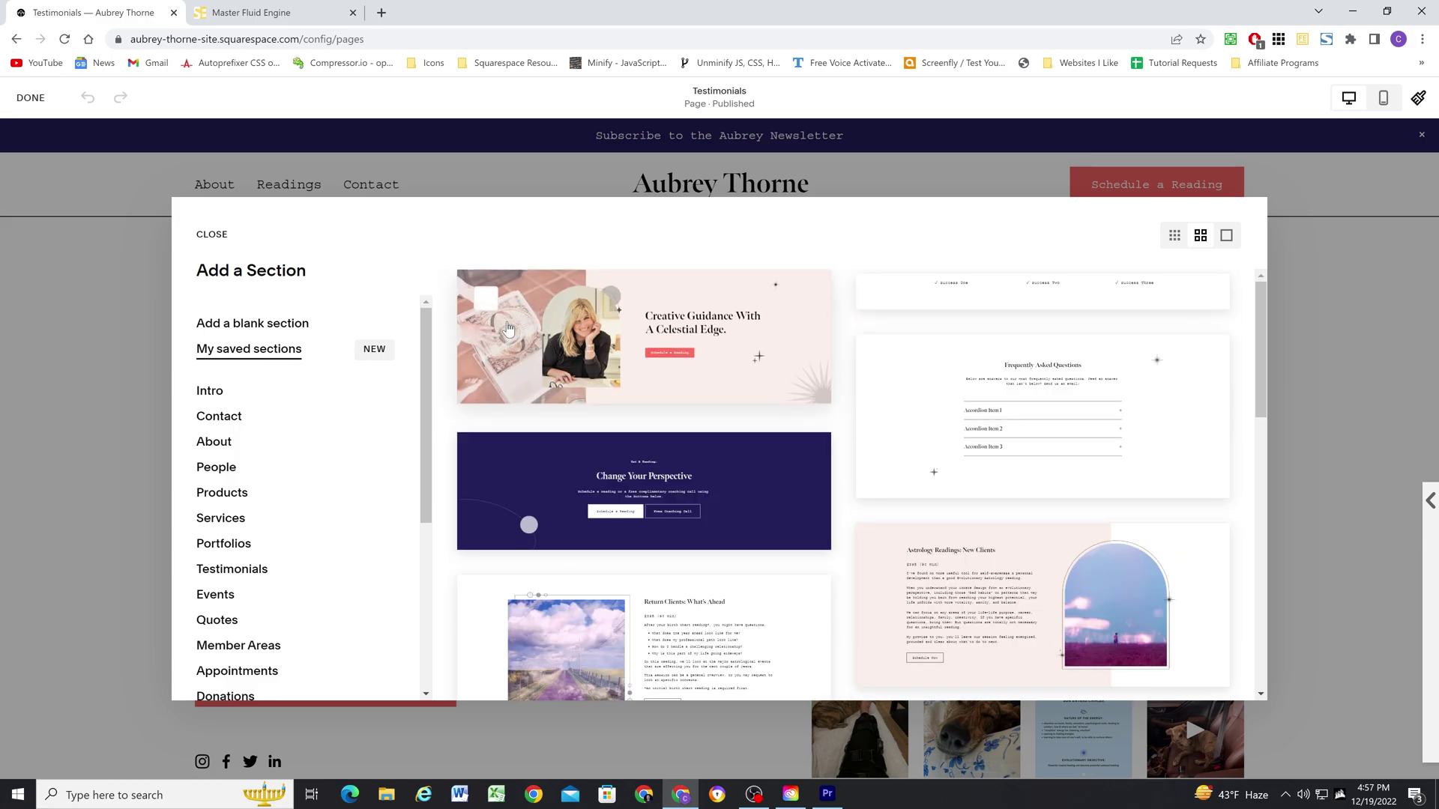
{"action": "left_click", "coordinate": [508, 328]}
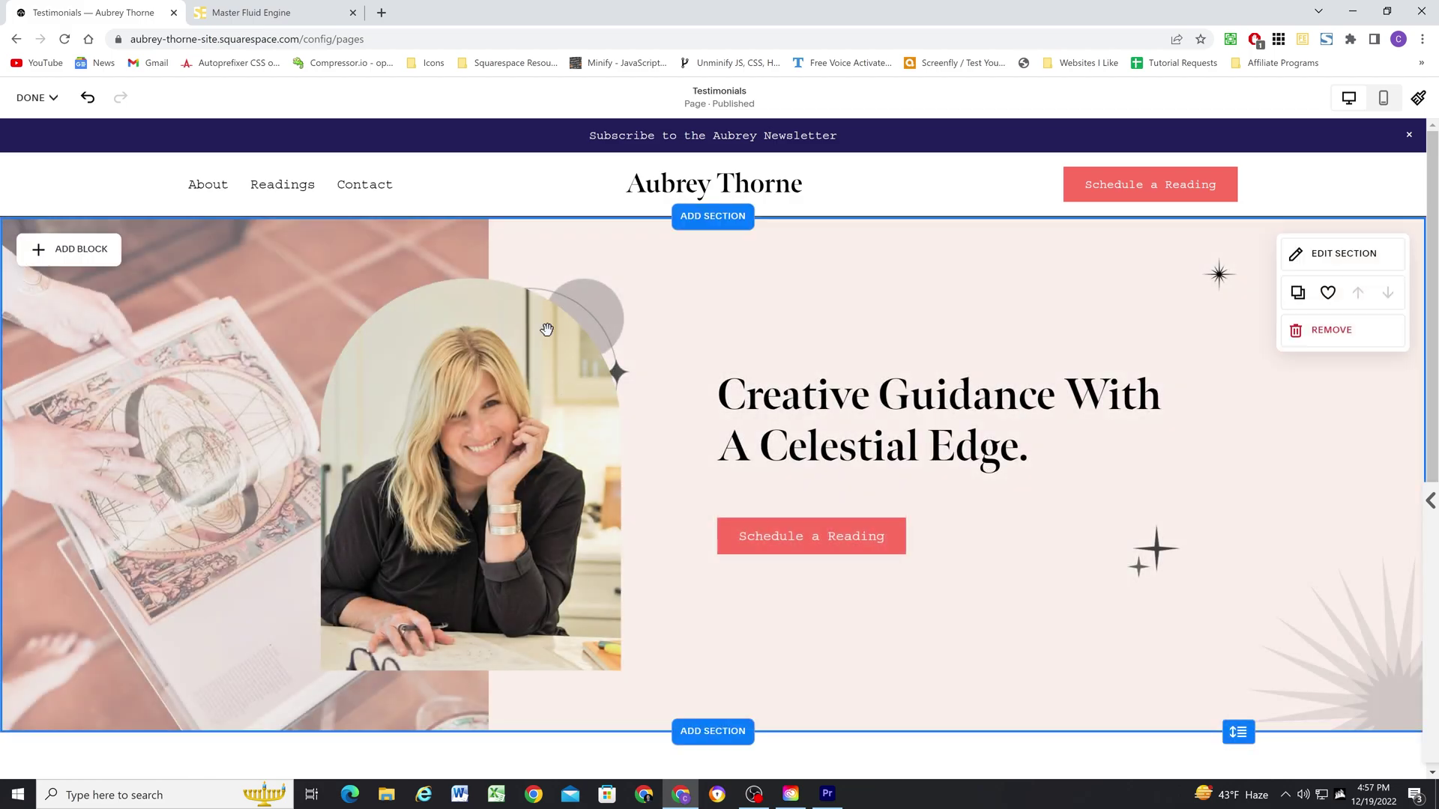
{"action": "scroll", "coordinate": [546, 329], "scroll_direction": "down", "scroll_amount": 2}
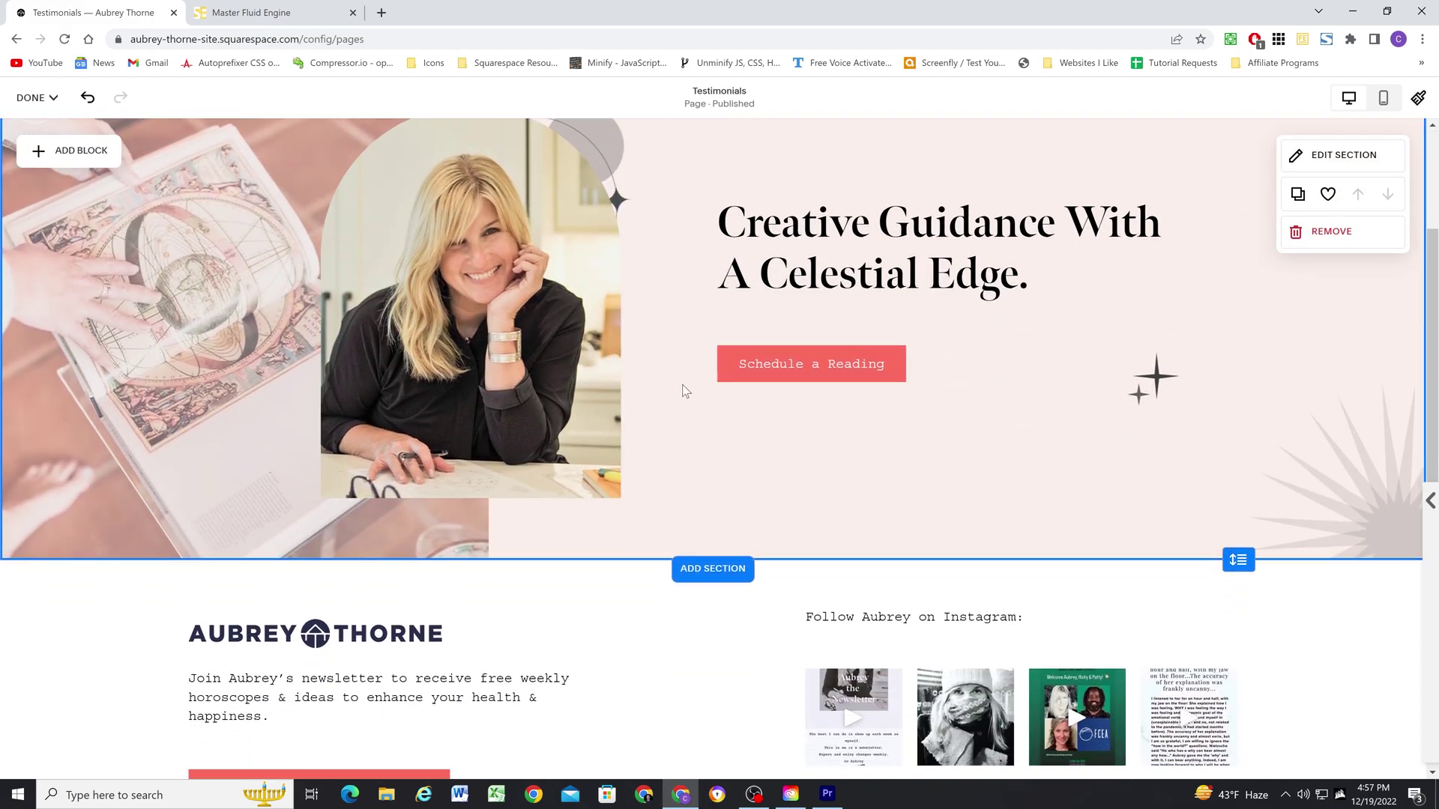
Add the saved quote section and the Astrology Readings: New Clients section below the hero
{"action": "scroll", "coordinate": [684, 391], "scroll_direction": "down", "scroll_amount": 1}
{"action": "left_click", "coordinate": [715, 505]}
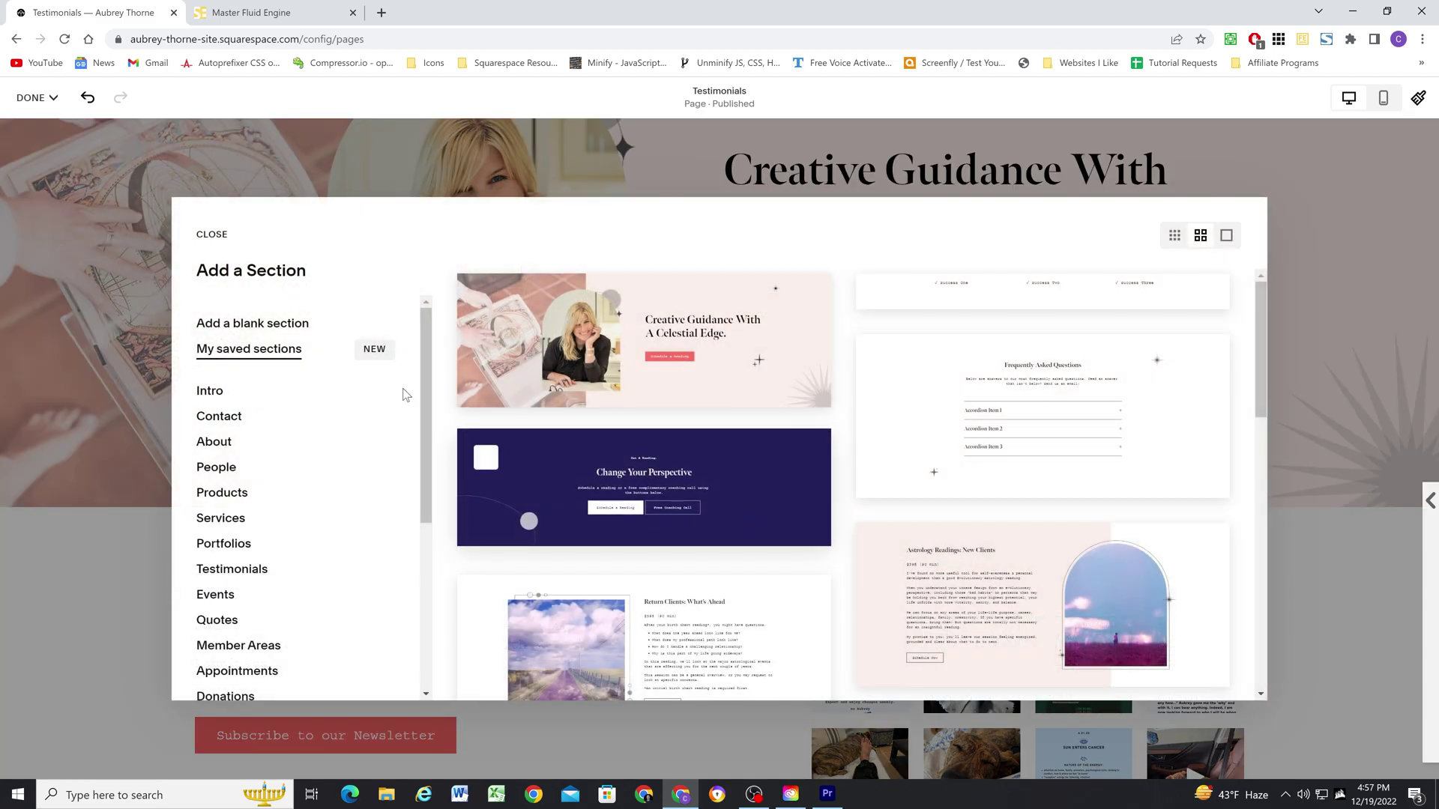
{"action": "scroll", "coordinate": [690, 455], "scroll_direction": "down", "scroll_amount": 8}
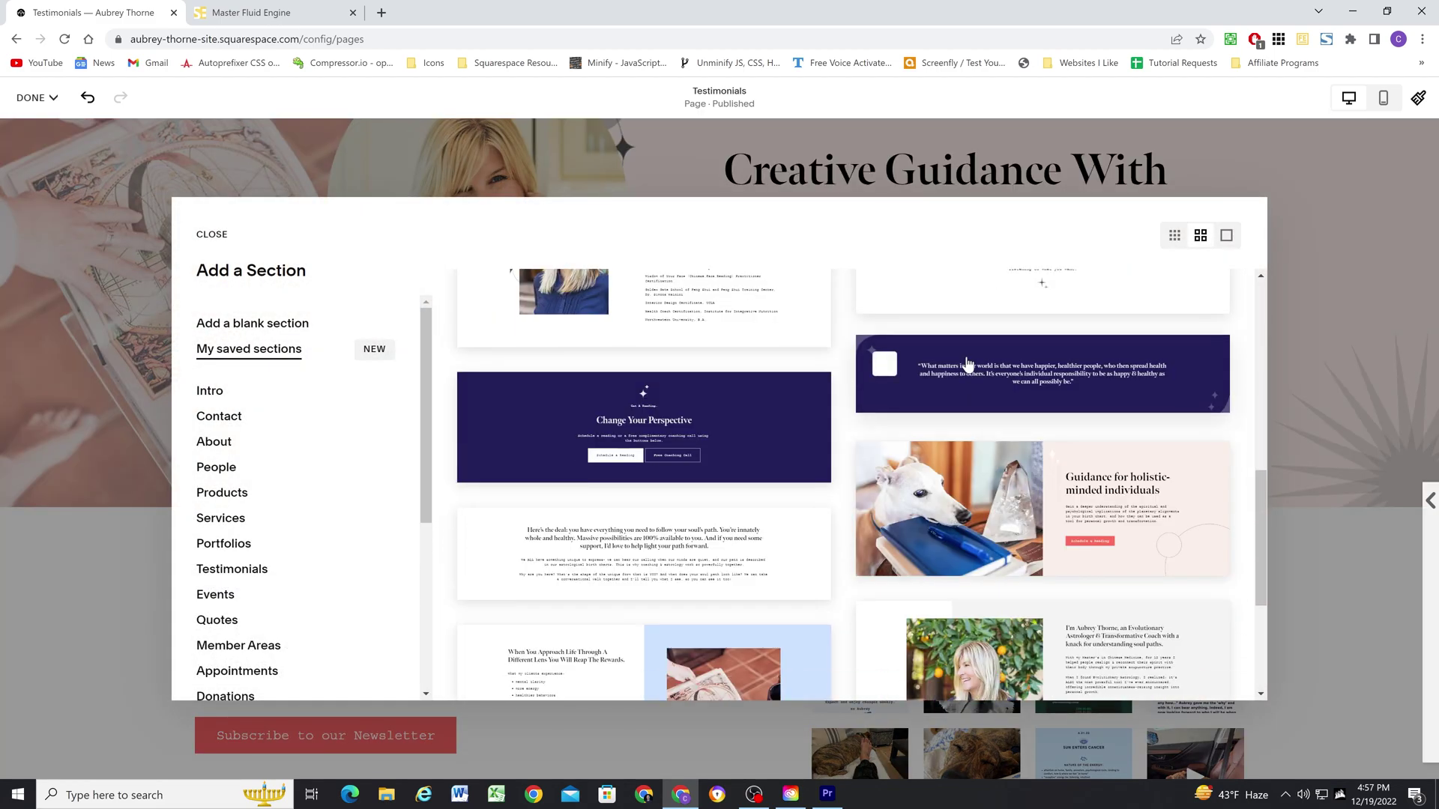
{"action": "left_click", "coordinate": [964, 374]}
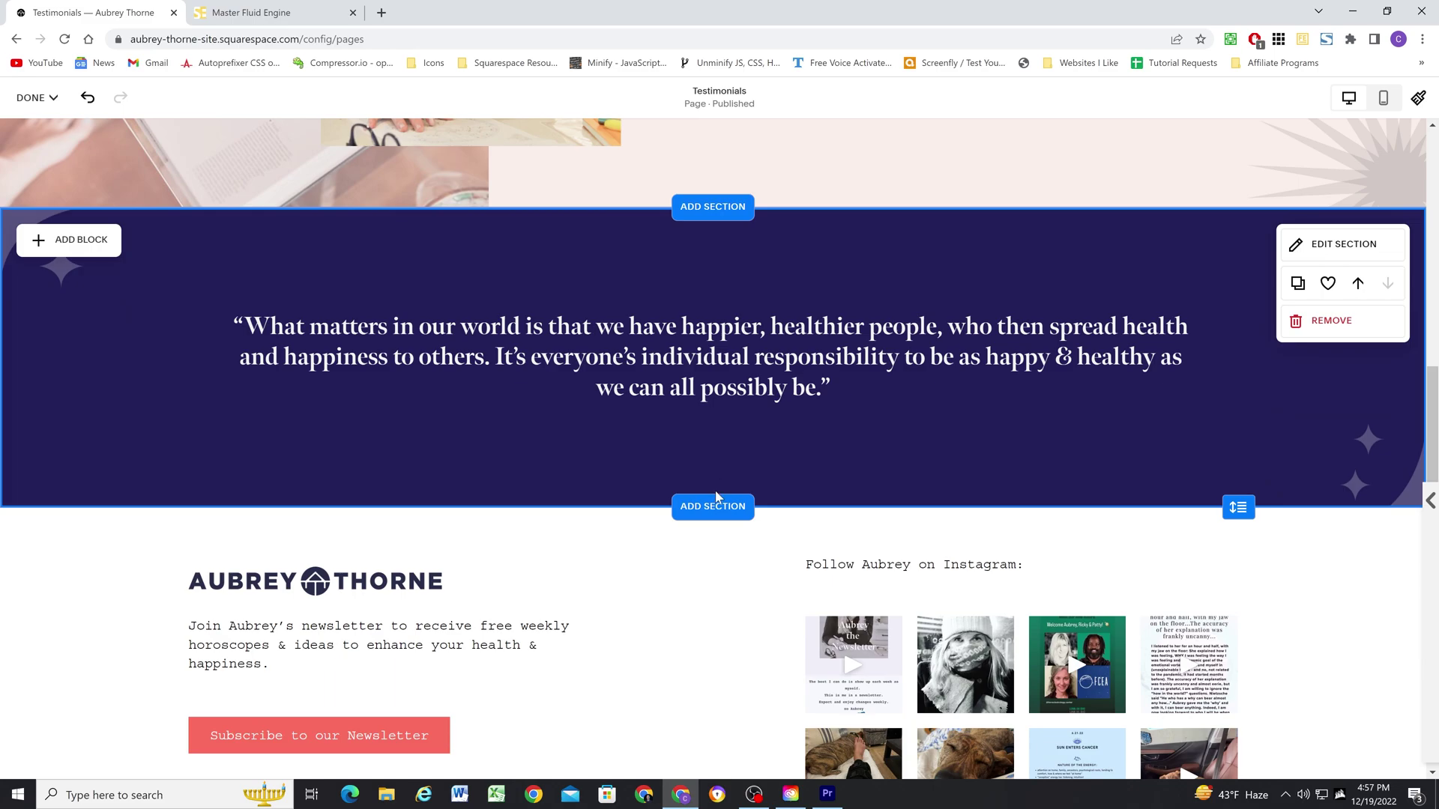
{"action": "left_click", "coordinate": [712, 505]}
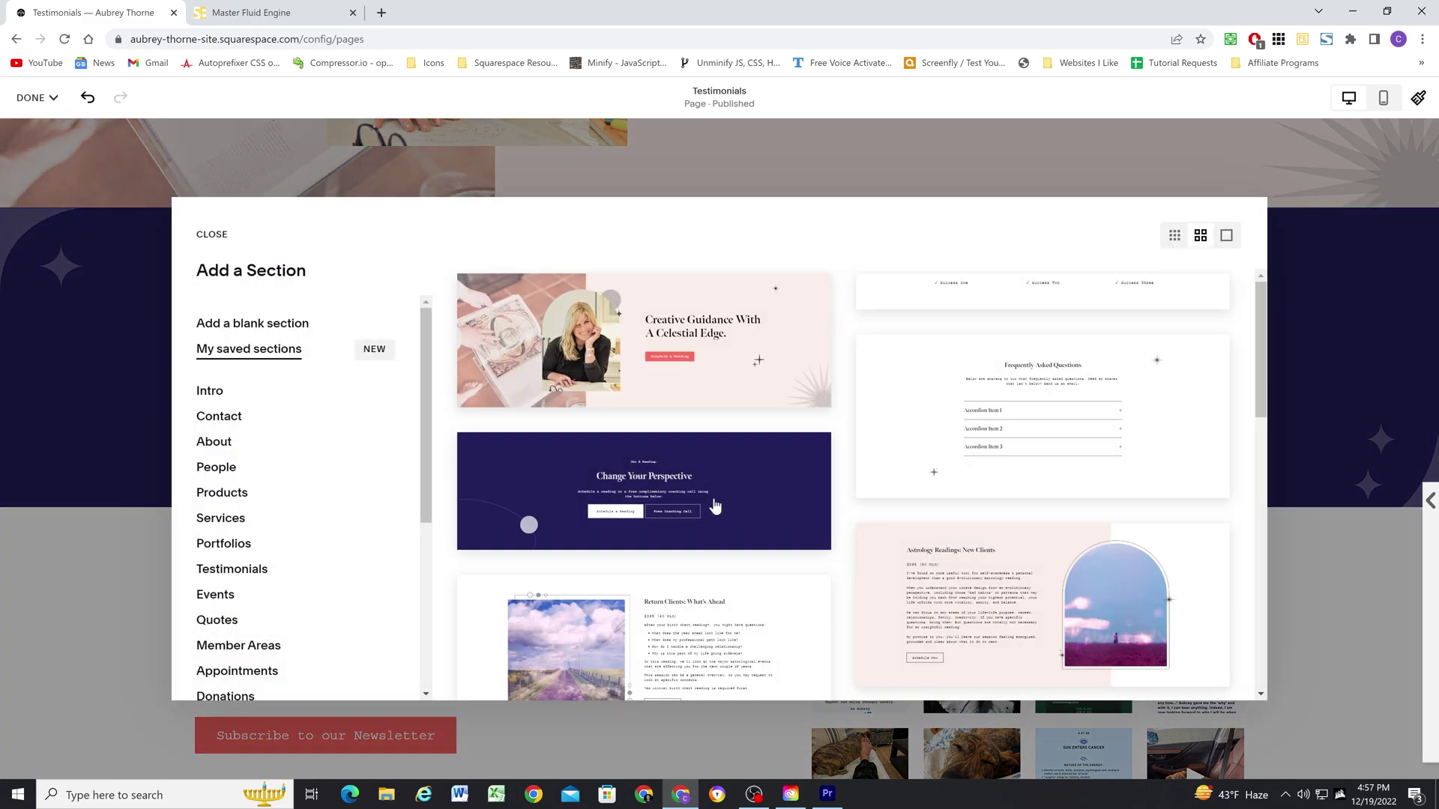
{"action": "scroll", "coordinate": [938, 469], "scroll_direction": "down", "scroll_amount": 3}
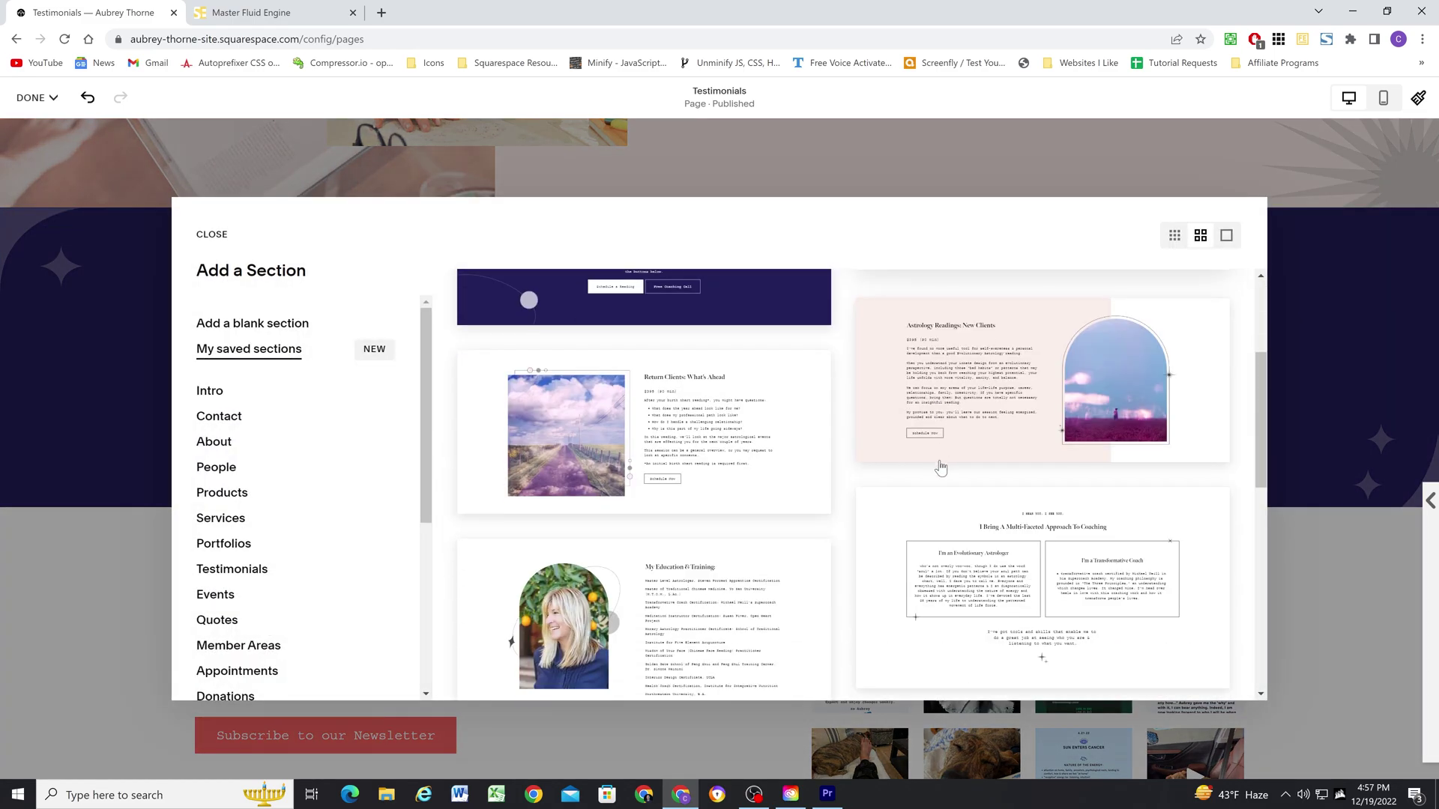
{"action": "left_click", "coordinate": [990, 382]}
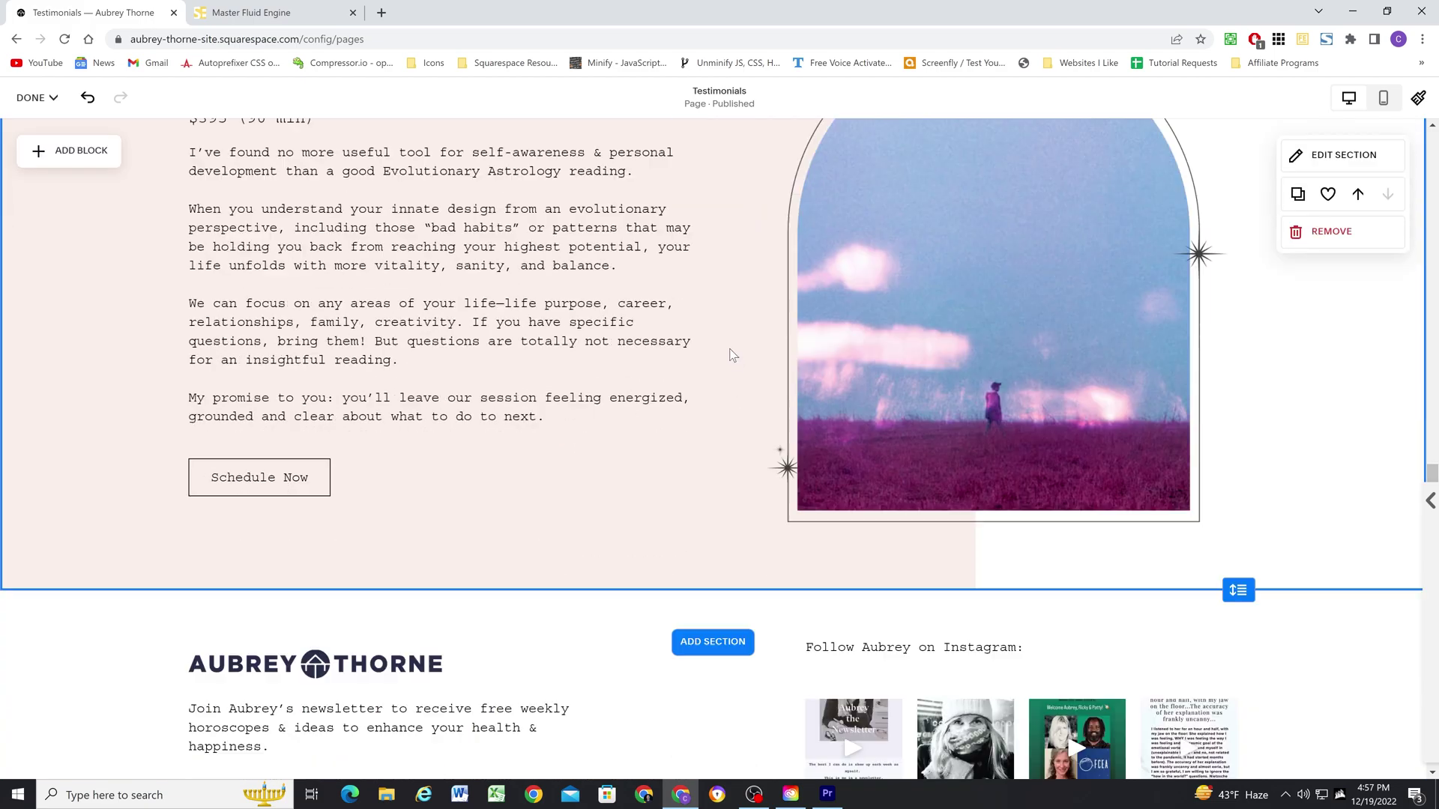
Add the saved Return Clients: What's Ahead section and the testimonial carousel section below
{"action": "left_click", "coordinate": [714, 539]}
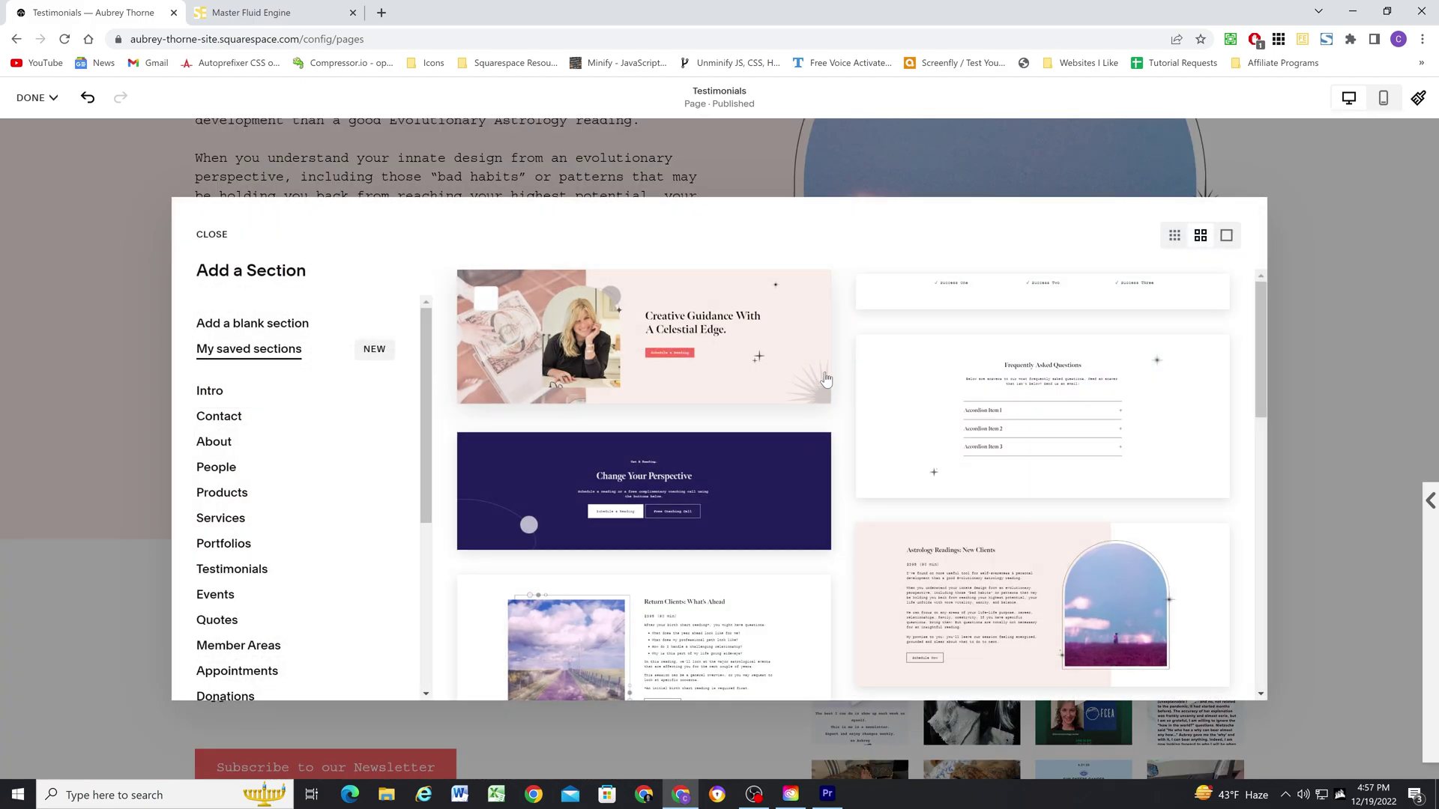
{"action": "scroll", "coordinate": [819, 398], "scroll_direction": "down", "scroll_amount": 3}
{"action": "left_click", "coordinate": [760, 488]}
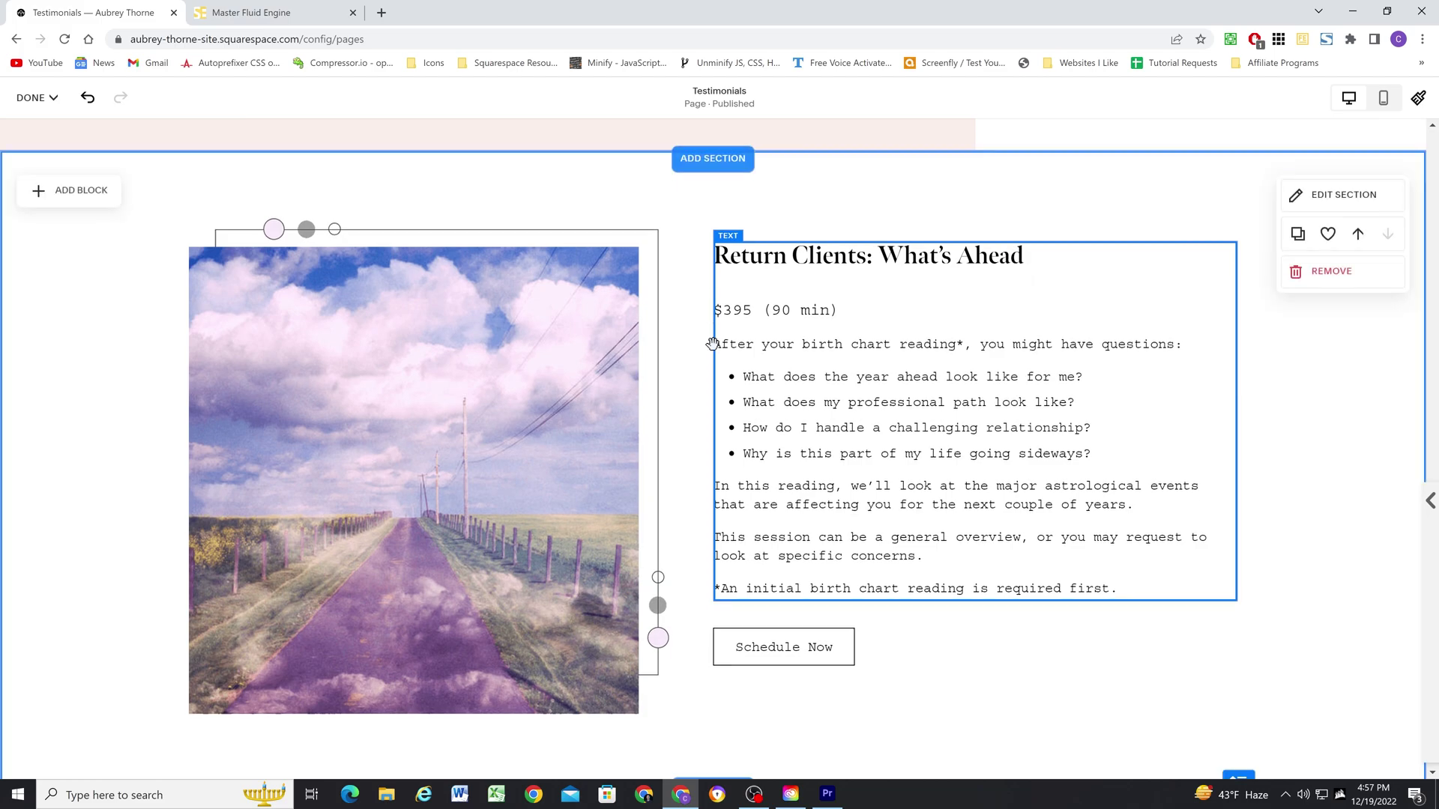
{"action": "scroll", "coordinate": [719, 420], "scroll_direction": "down", "scroll_amount": 4}
{"action": "left_click", "coordinate": [732, 498]}
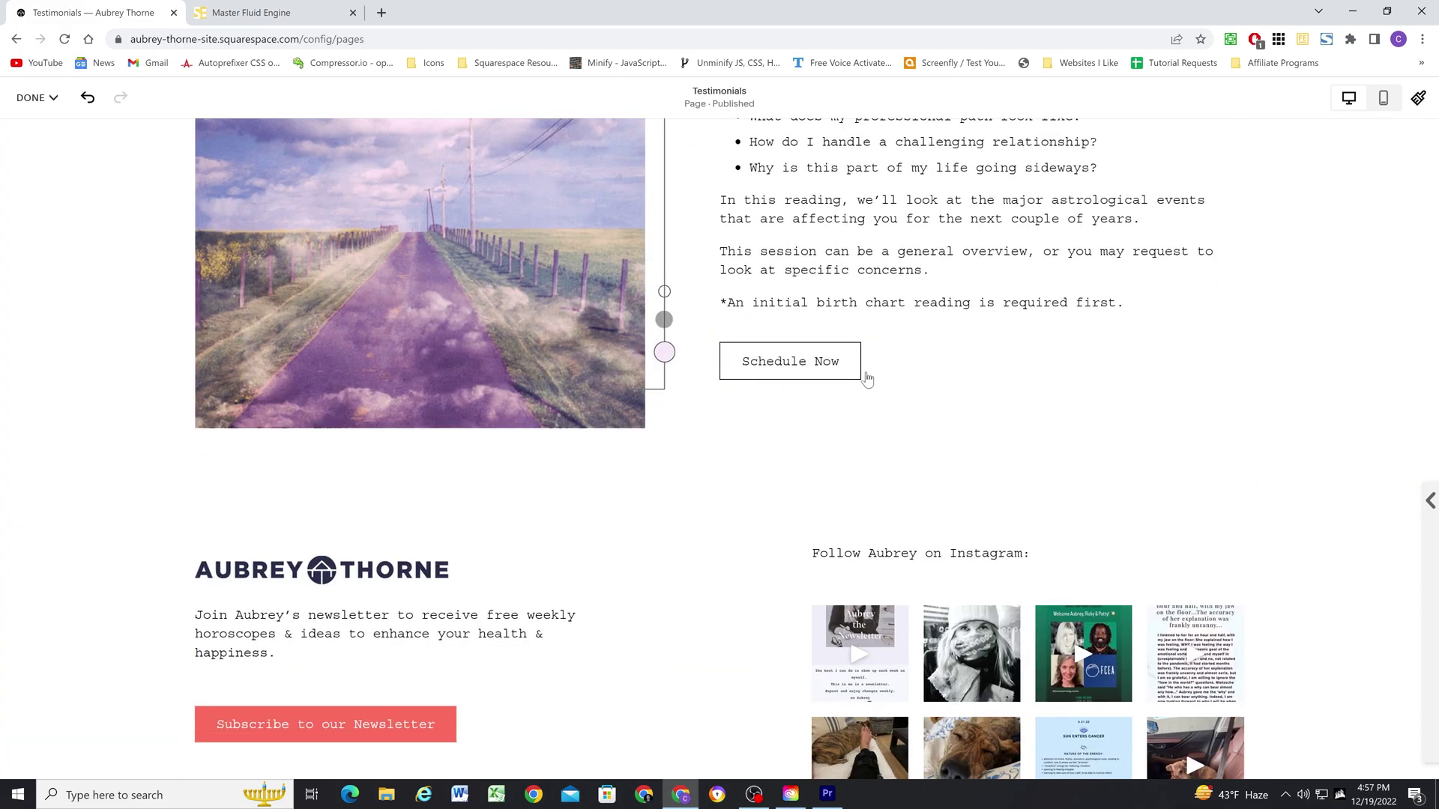
{"action": "scroll", "coordinate": [876, 395], "scroll_direction": "down", "scroll_amount": 10}
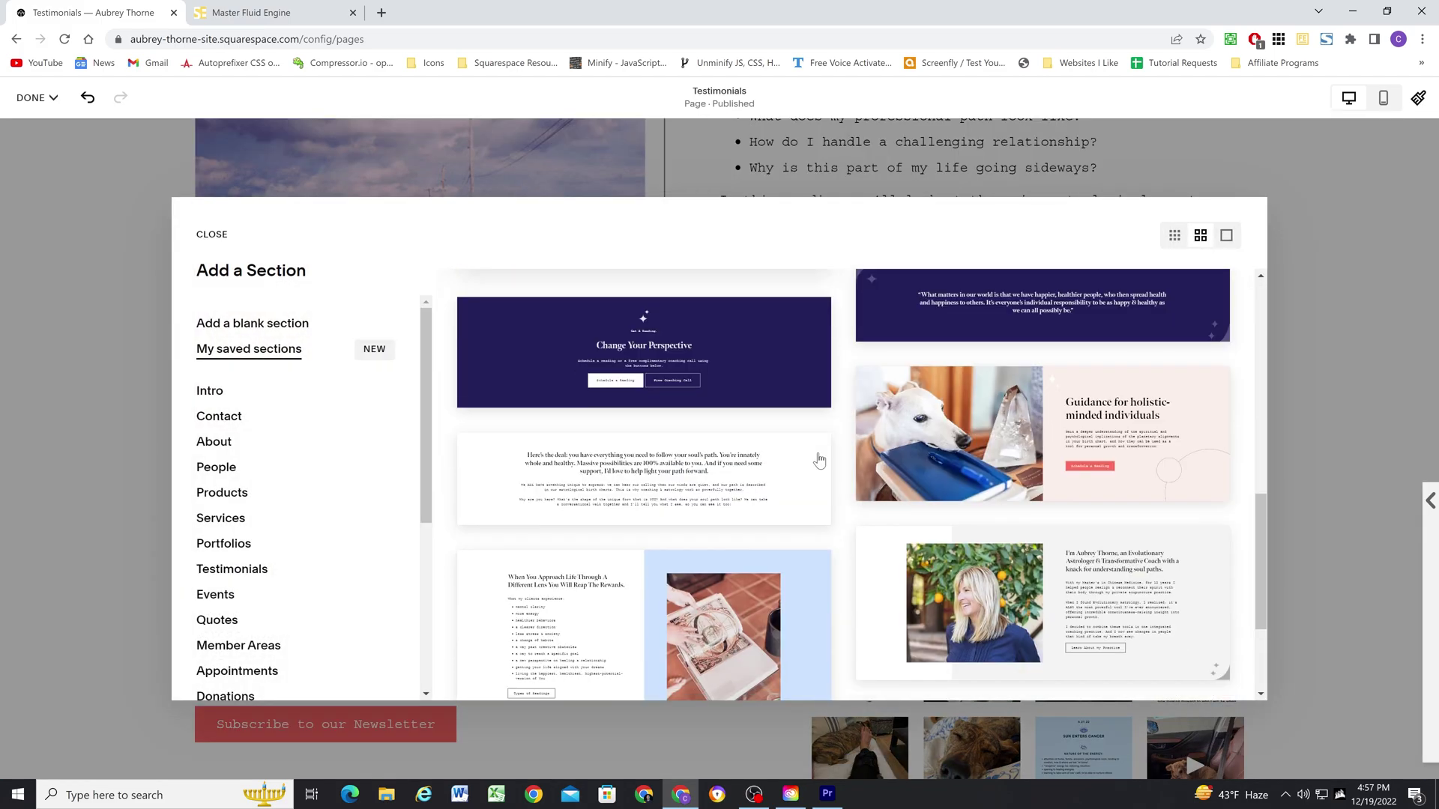
{"action": "scroll", "coordinate": [819, 460], "scroll_direction": "down", "scroll_amount": 3}
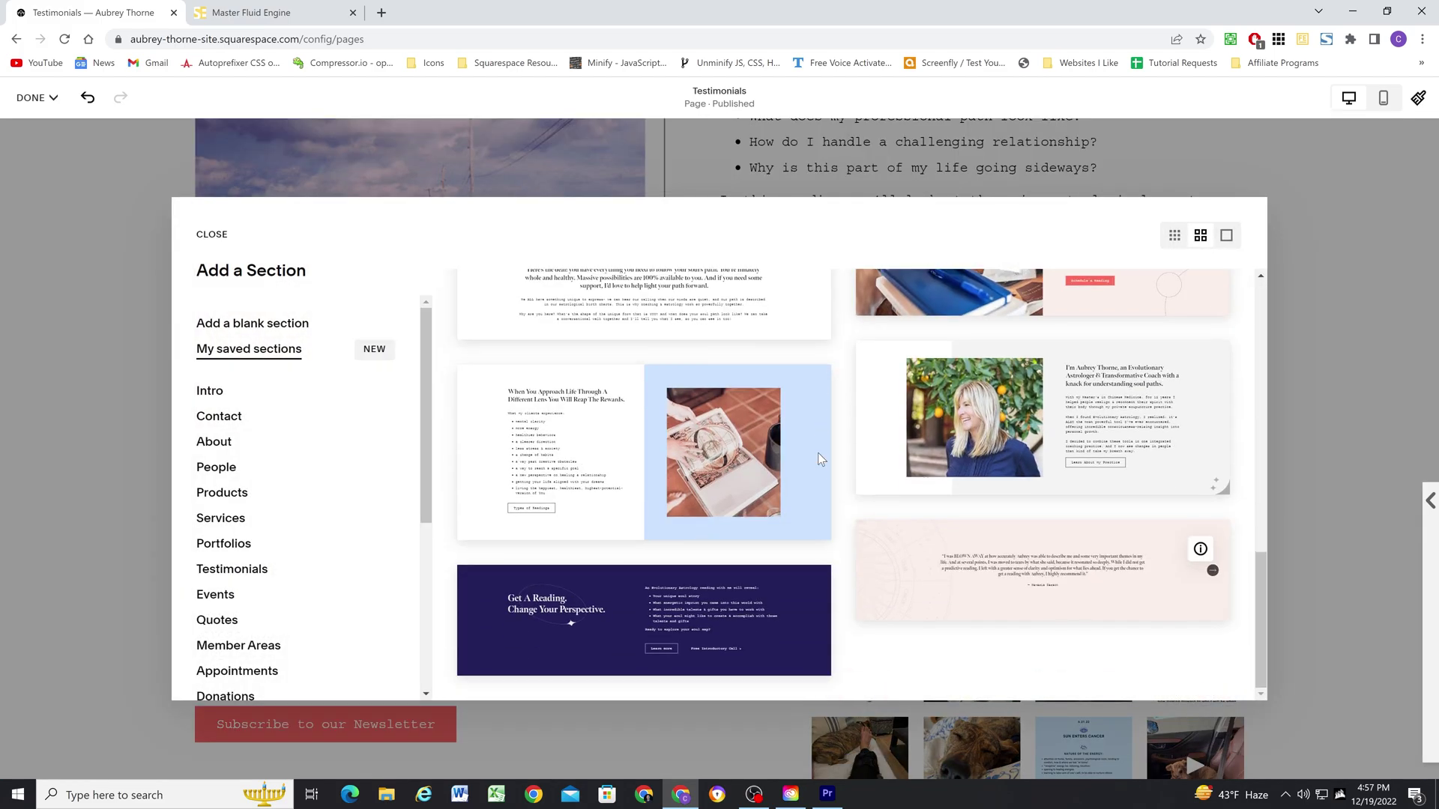
{"action": "left_click", "coordinate": [1029, 576]}
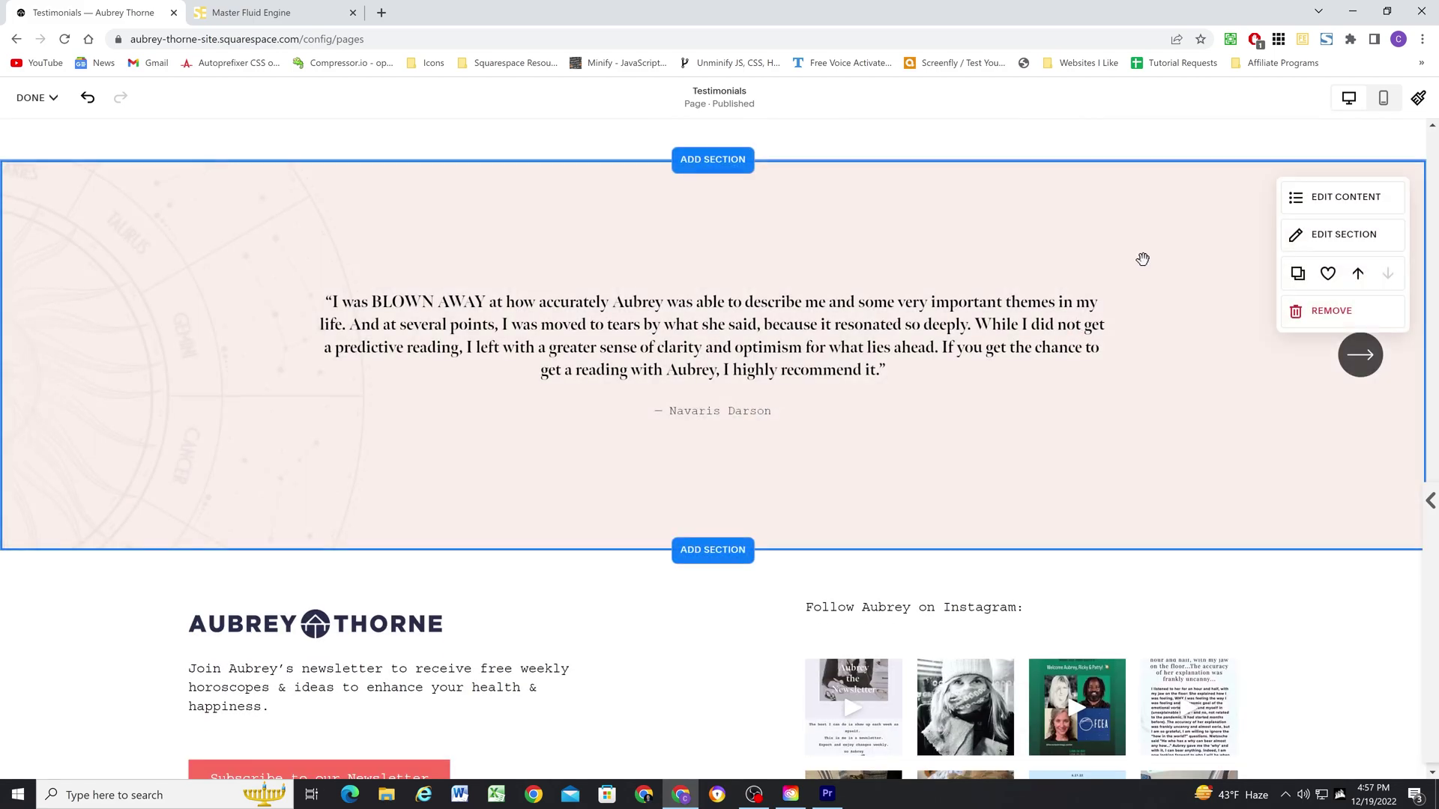
Check the carousel's content and design settings, then preview each testimonial in turn
{"action": "left_click", "coordinate": [1328, 204]}
{"action": "left_click", "coordinate": [1327, 218]}
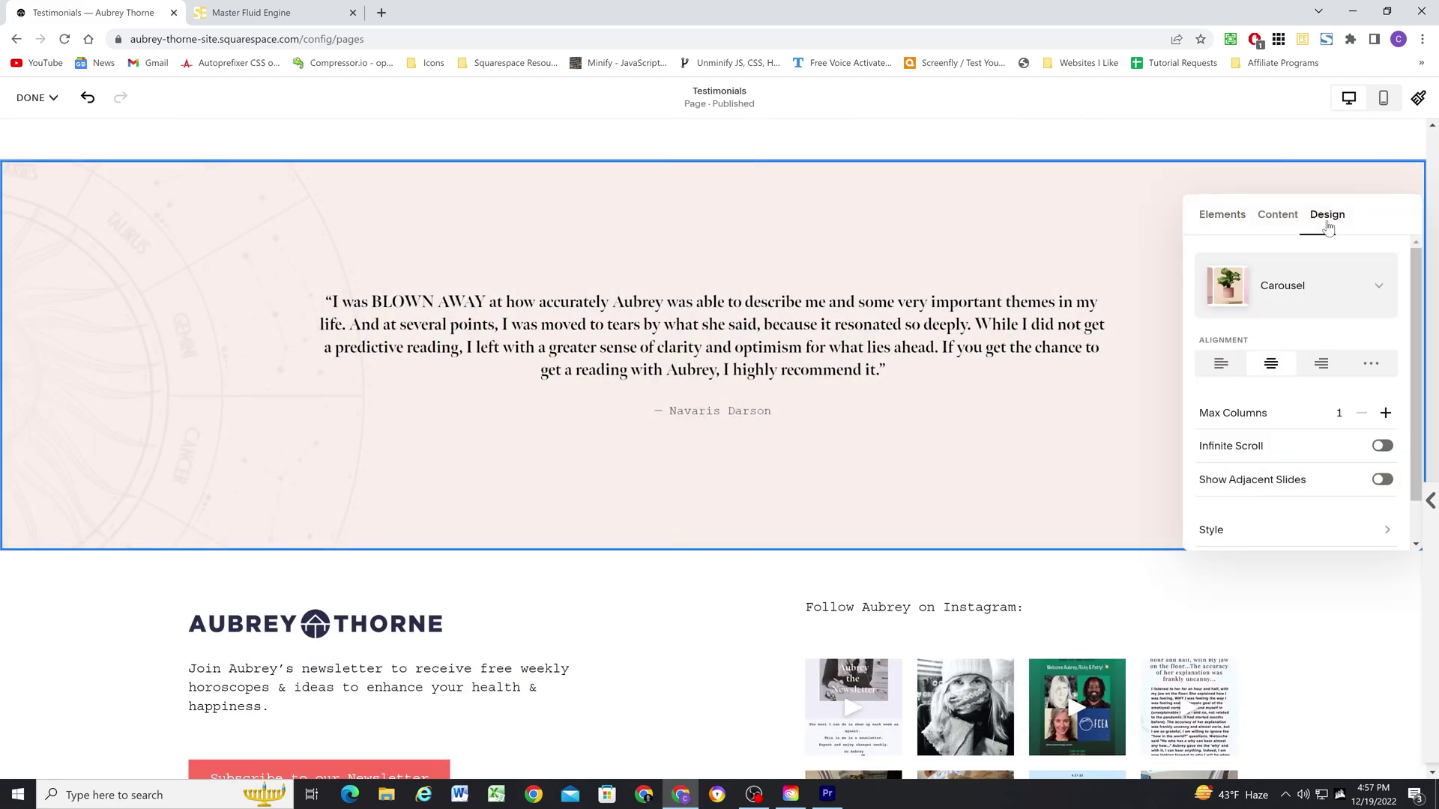
{"action": "left_click", "coordinate": [1074, 242]}
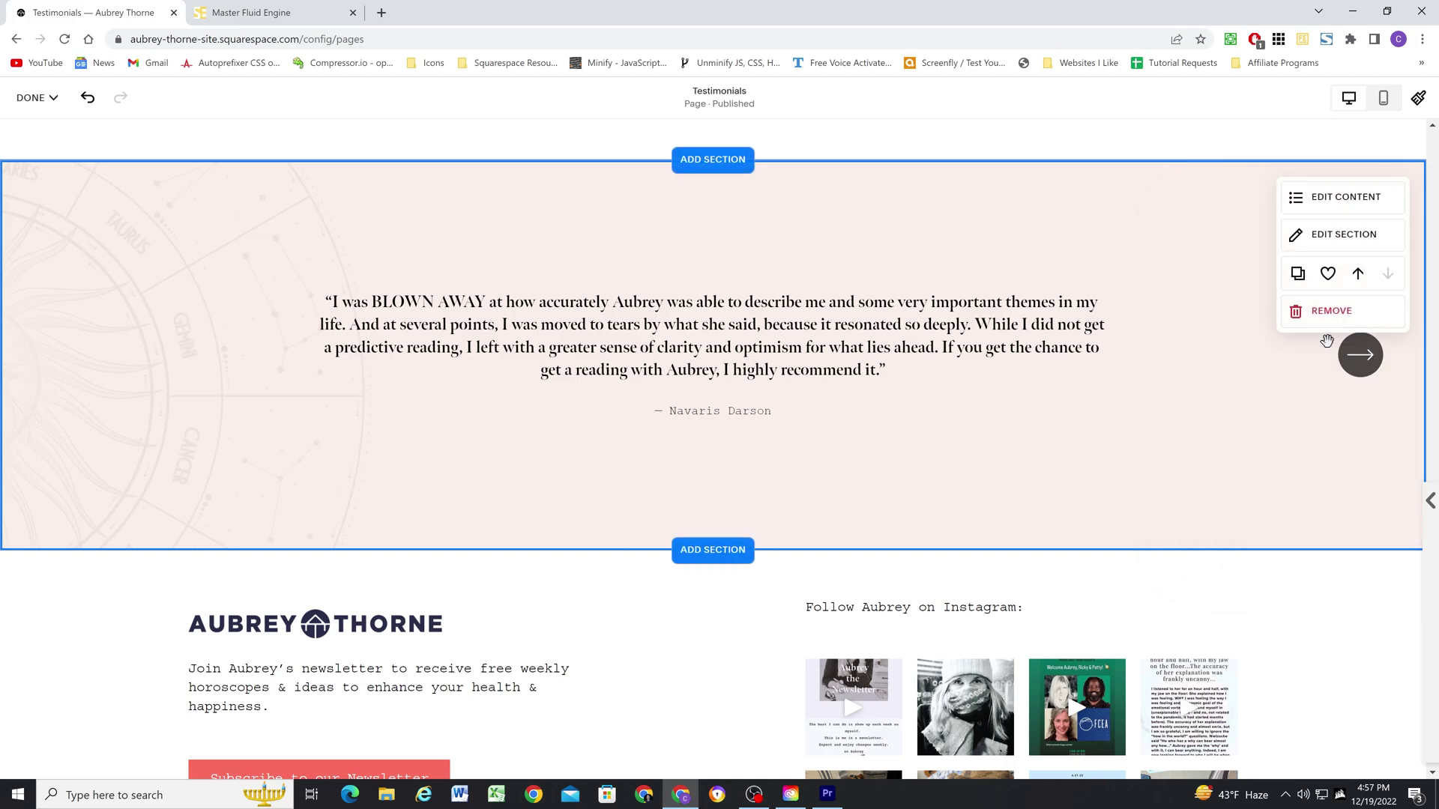
{"action": "left_click", "coordinate": [1360, 354]}
{"action": "left_click", "coordinate": [1358, 360]}
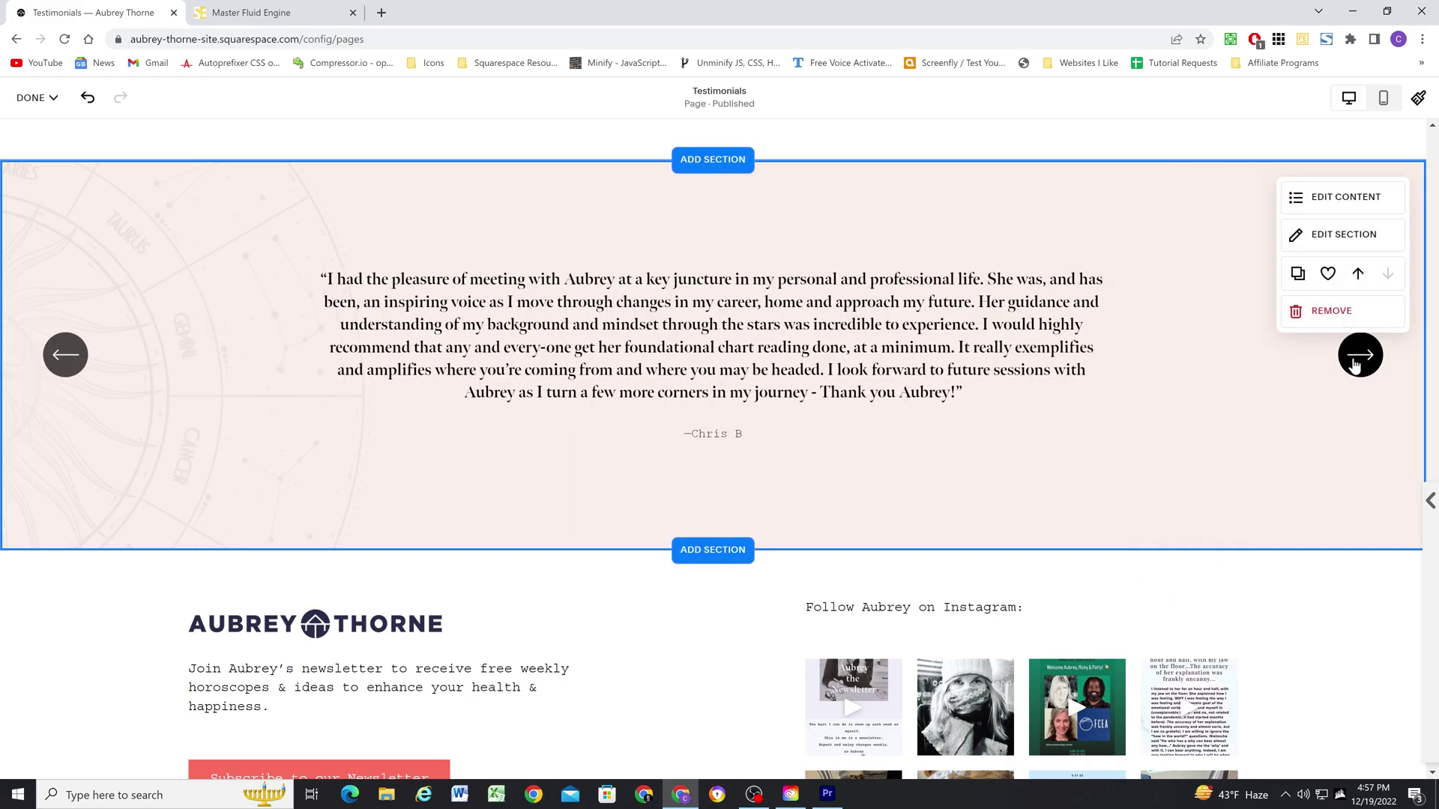
{"action": "left_click", "coordinate": [1358, 358]}
{"action": "left_click", "coordinate": [1358, 358]}
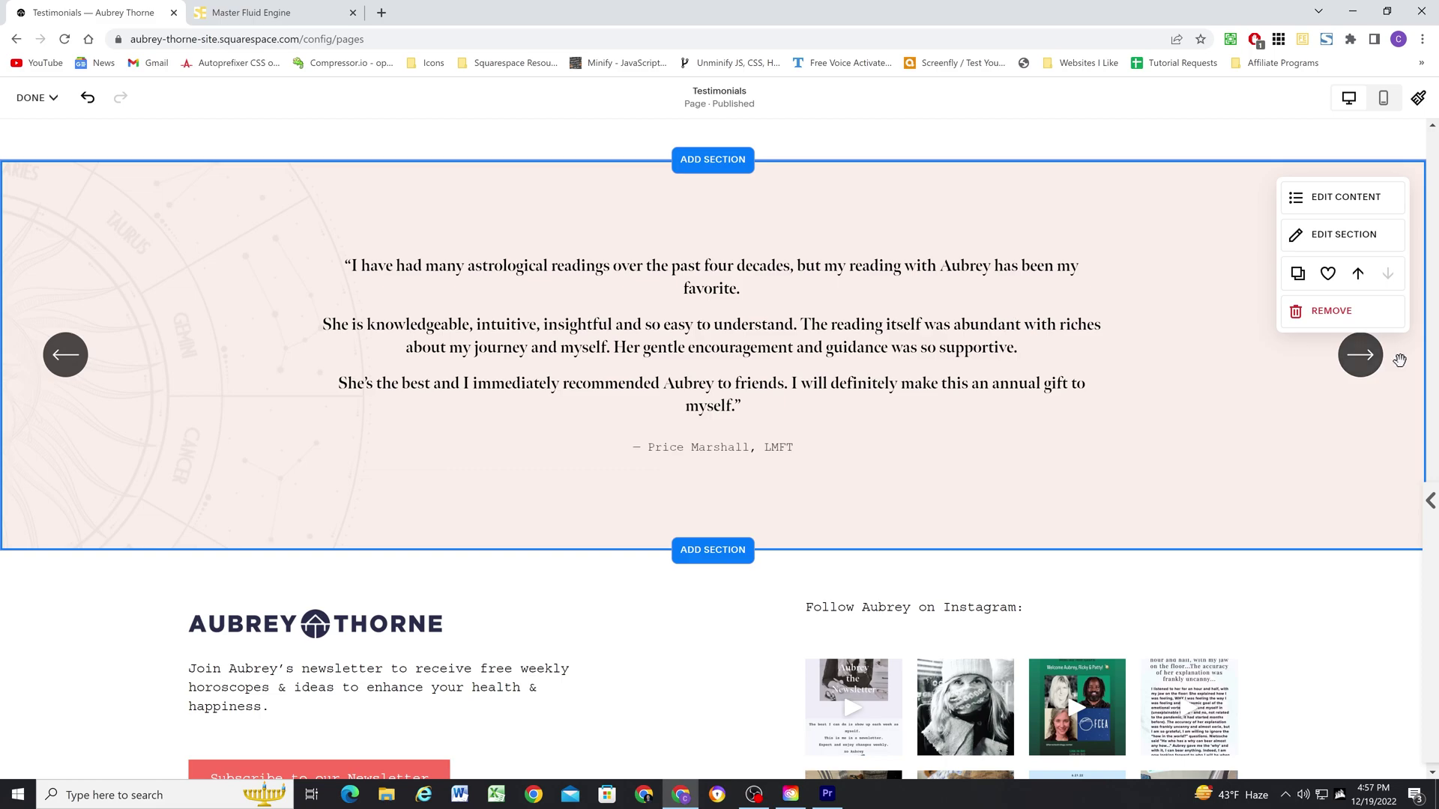
{"action": "left_click", "coordinate": [1360, 356]}
{"action": "scroll", "coordinate": [825, 342], "scroll_direction": "up", "scroll_amount": 1}
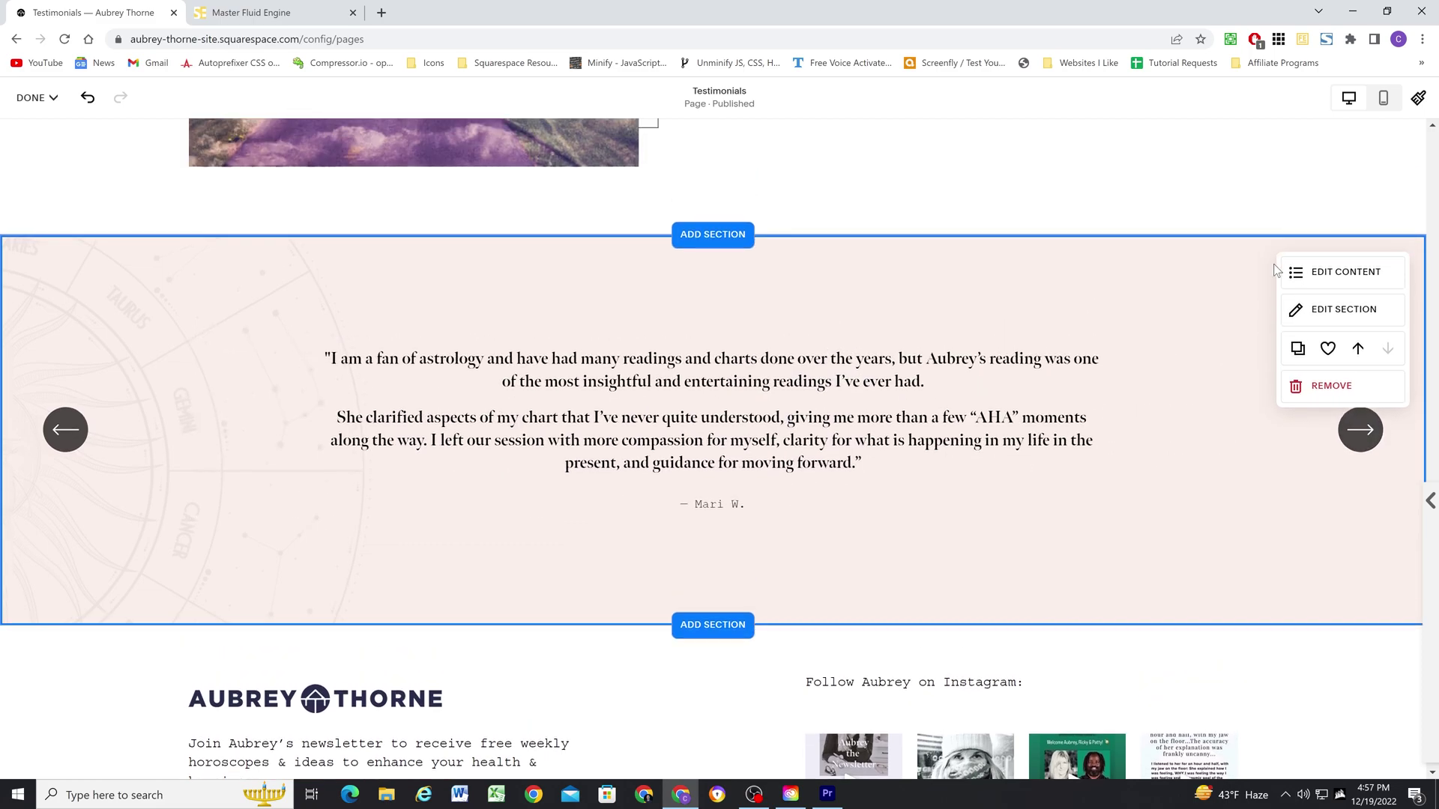
Review the six testimonials listed in the carousel's Content tab, then close the editor
{"action": "left_click", "coordinate": [1316, 274]}
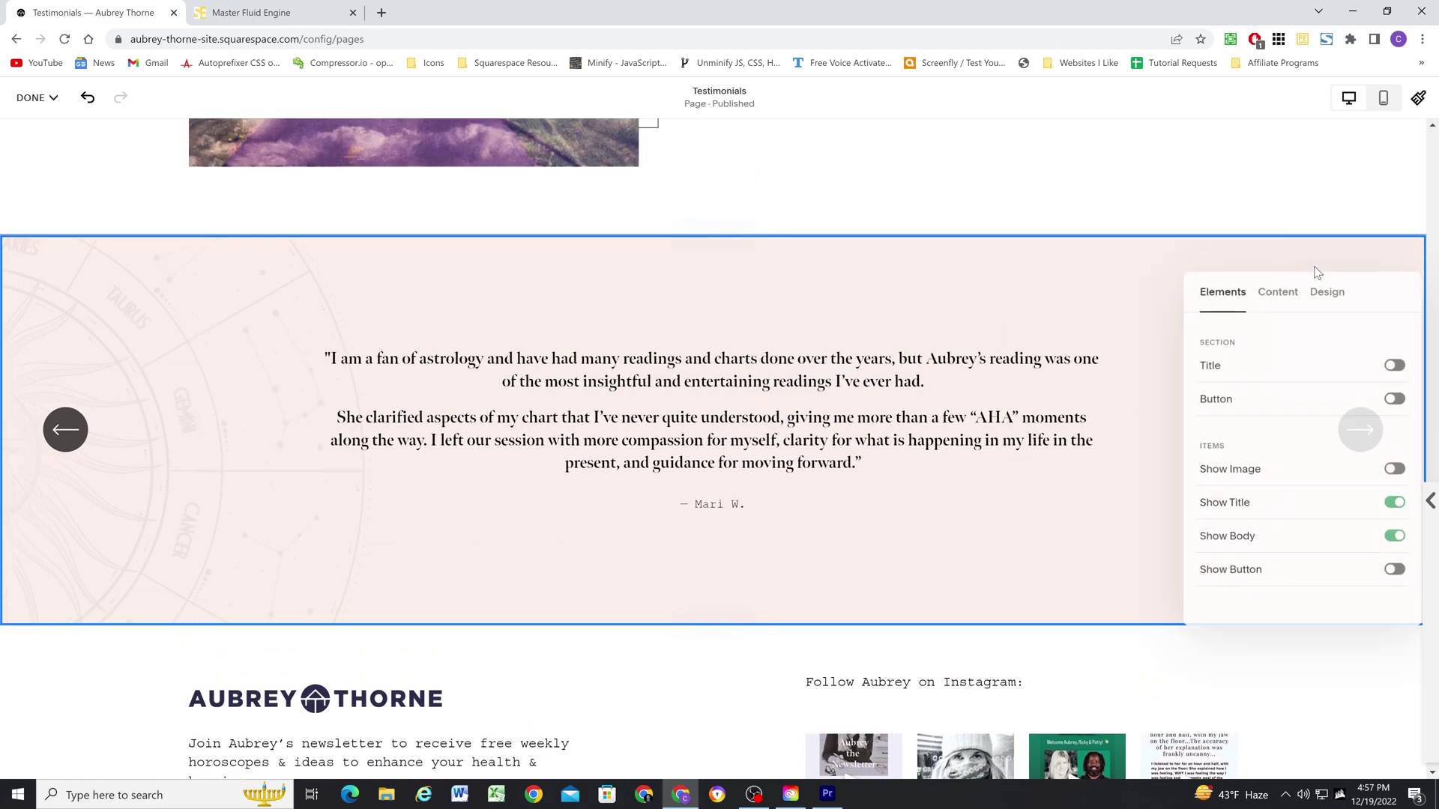
{"action": "left_click", "coordinate": [1276, 295]}
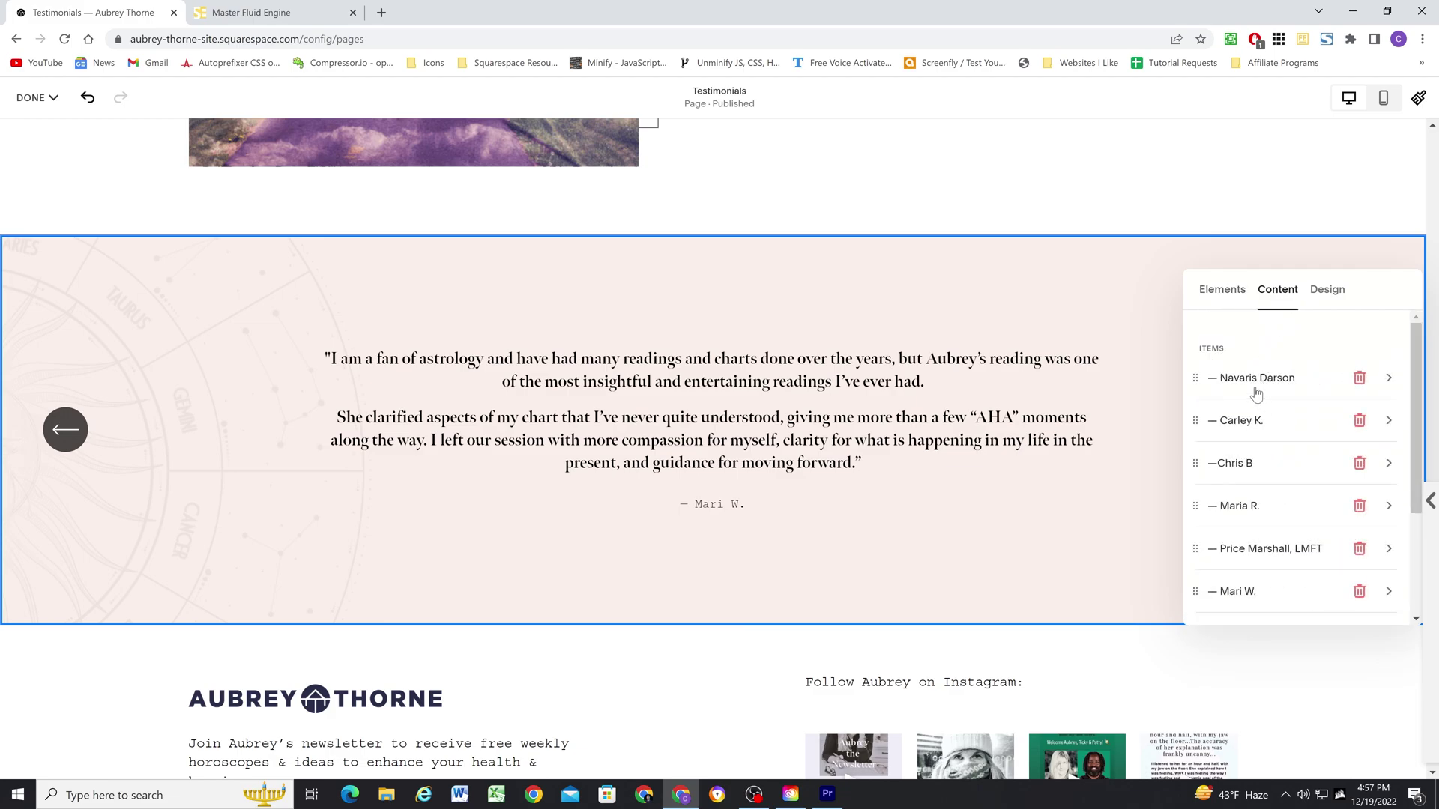
{"action": "left_click", "coordinate": [890, 314]}
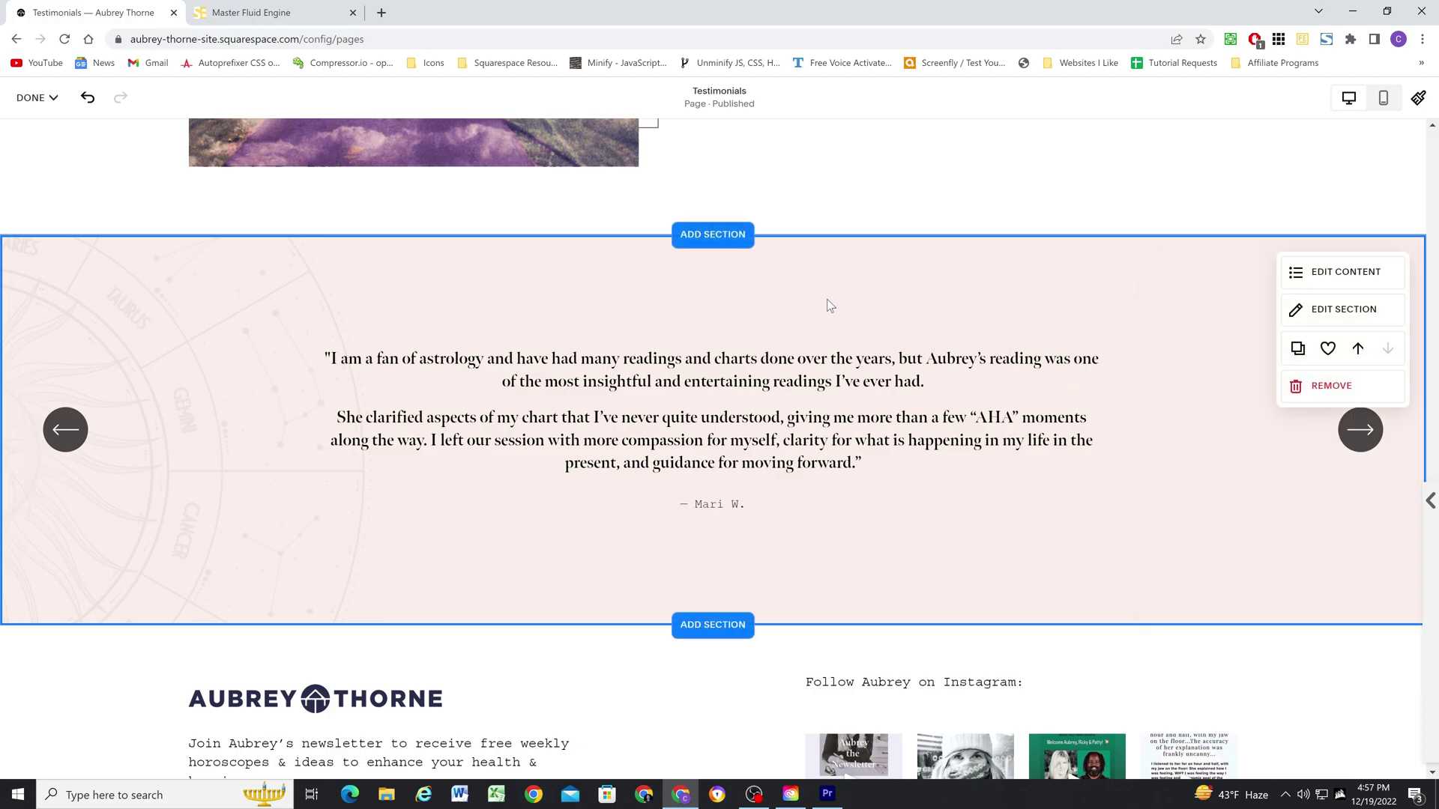
{"action": "scroll", "coordinate": [892, 330], "scroll_direction": "down", "scroll_amount": 2}
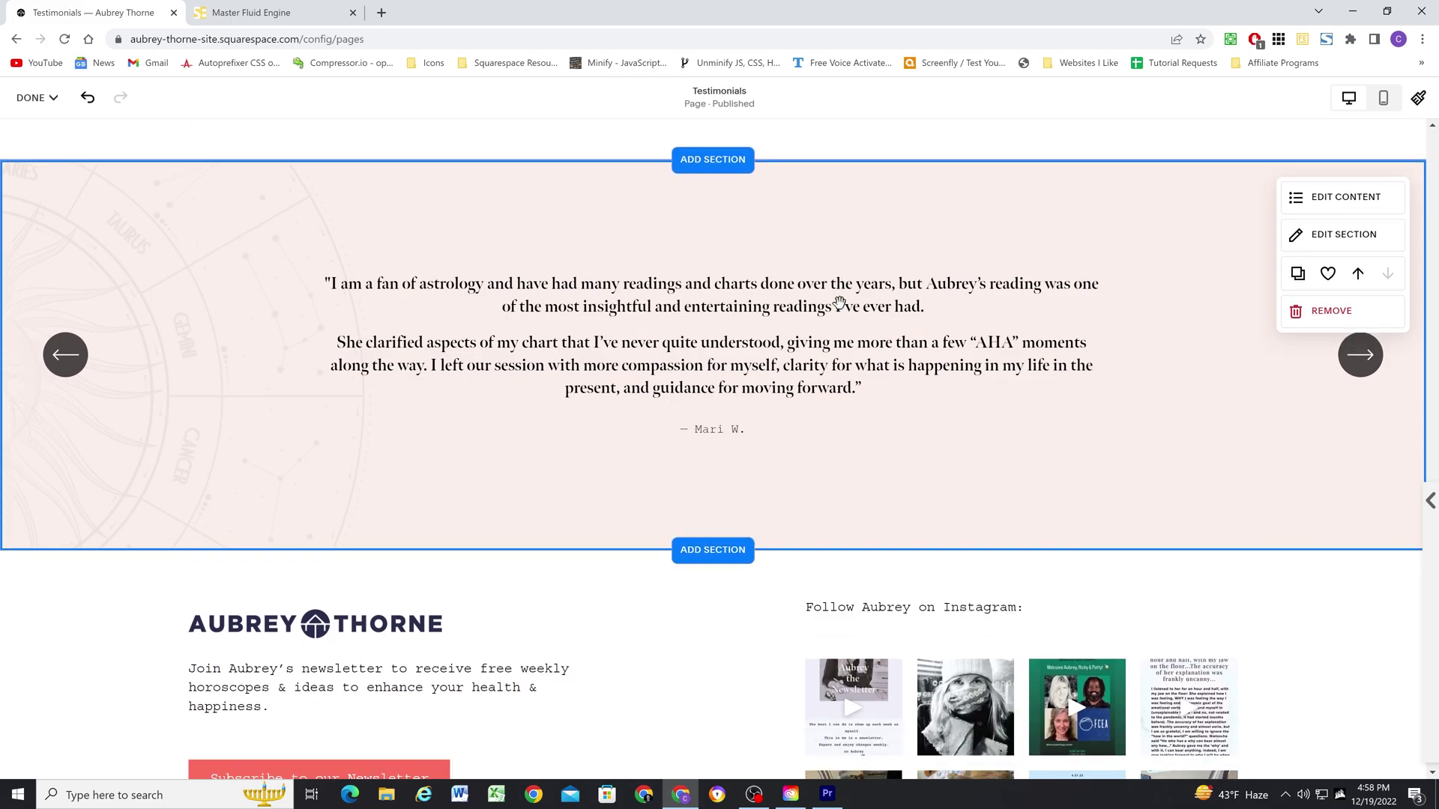
{"action": "scroll", "coordinate": [896, 322], "scroll_direction": "up", "scroll_amount": 2}
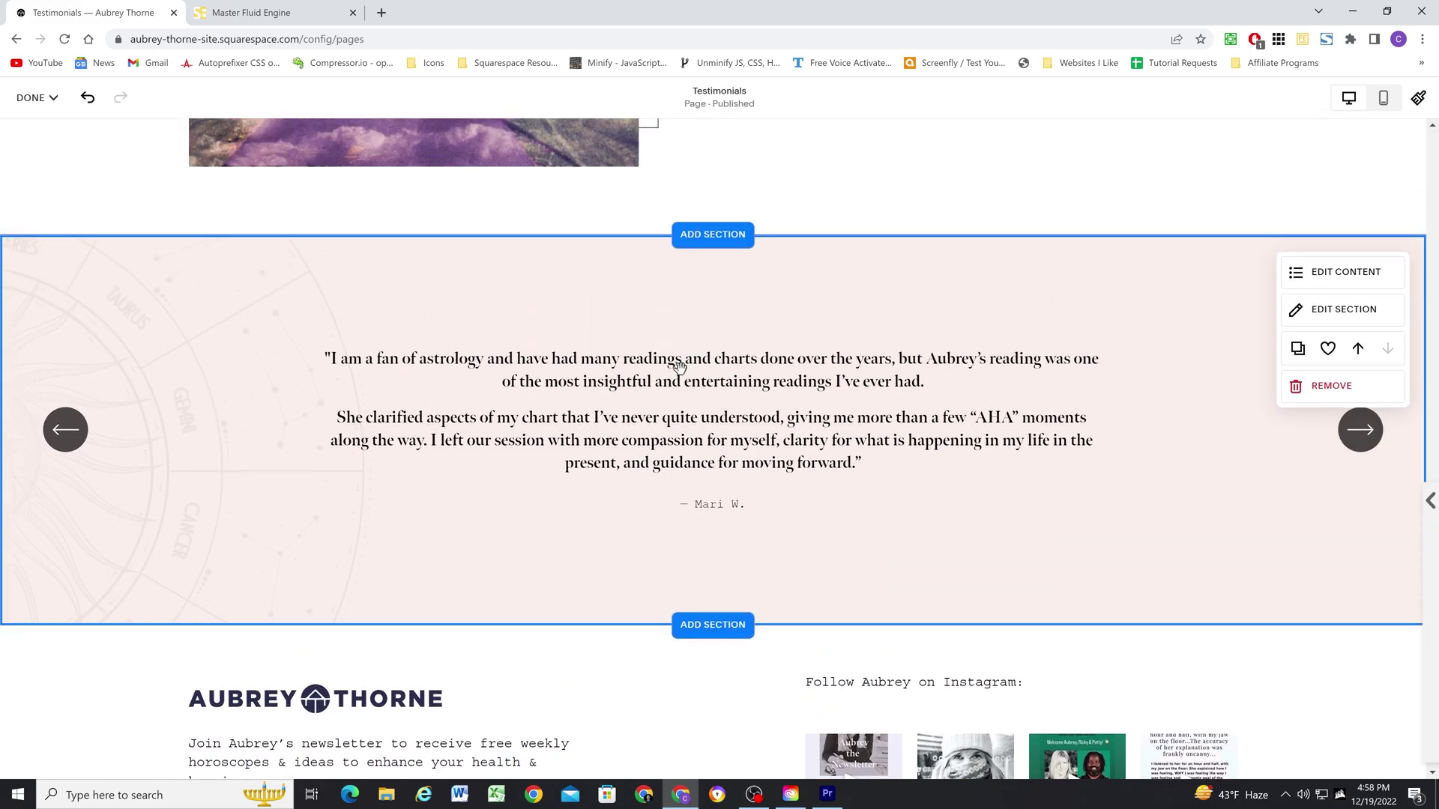
{"action": "scroll", "coordinate": [689, 374], "scroll_direction": "down", "scroll_amount": 1}
{"action": "scroll", "coordinate": [801, 415], "scroll_direction": "down", "scroll_amount": 1}
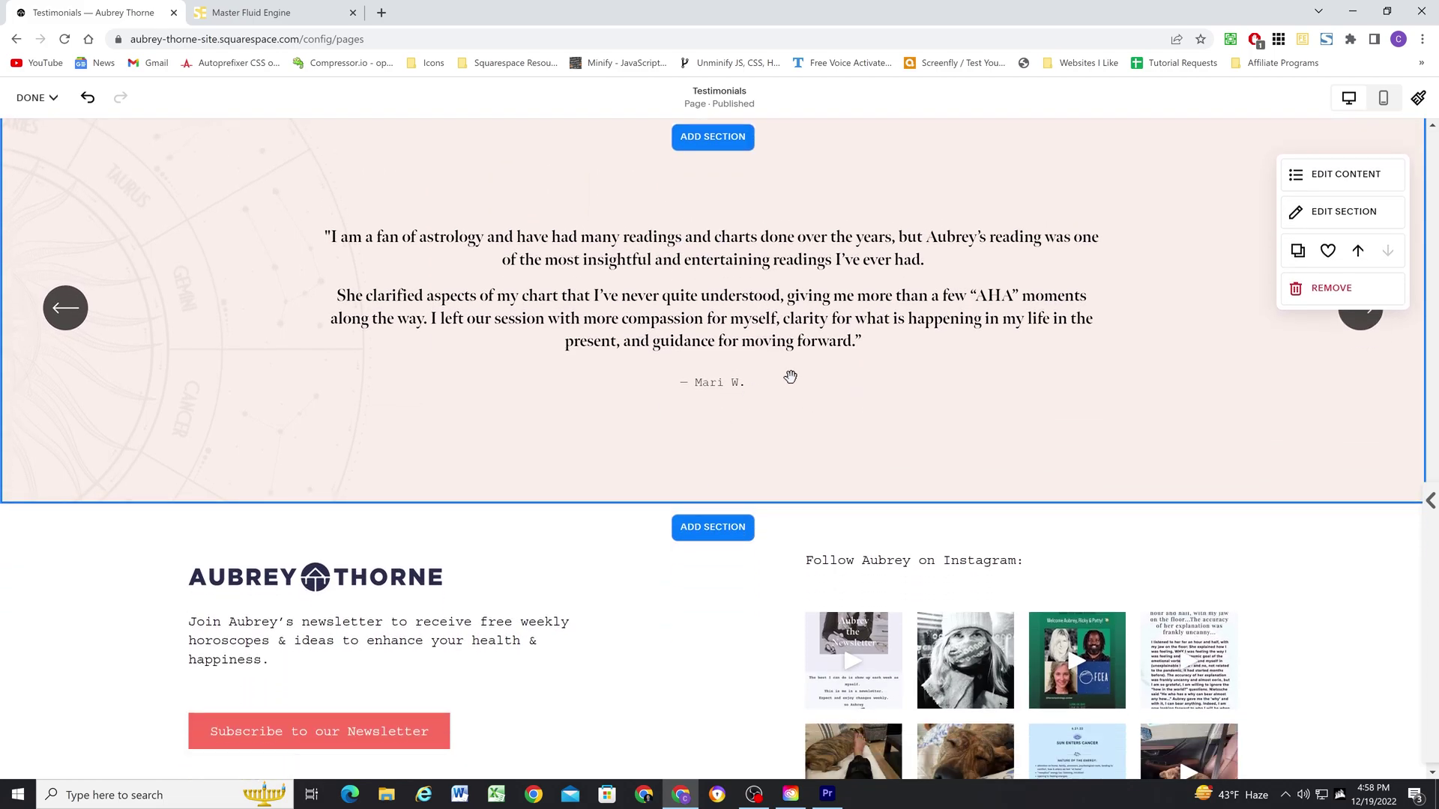
Insert the saved Change Your Perspective call-to-action section below the testimonial carousel
{"action": "left_click", "coordinate": [719, 482]}
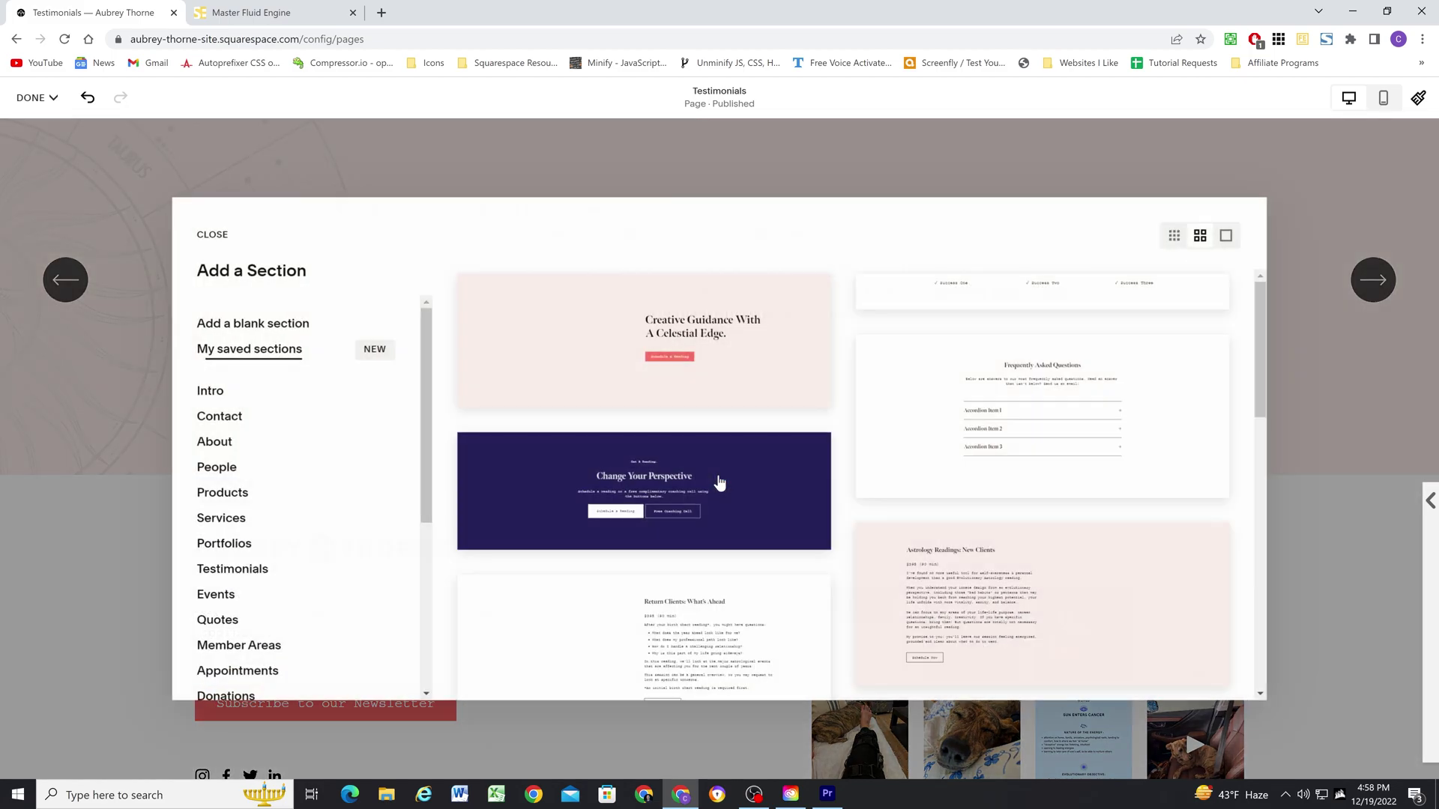
{"action": "scroll", "coordinate": [712, 435], "scroll_direction": "down", "scroll_amount": 1}
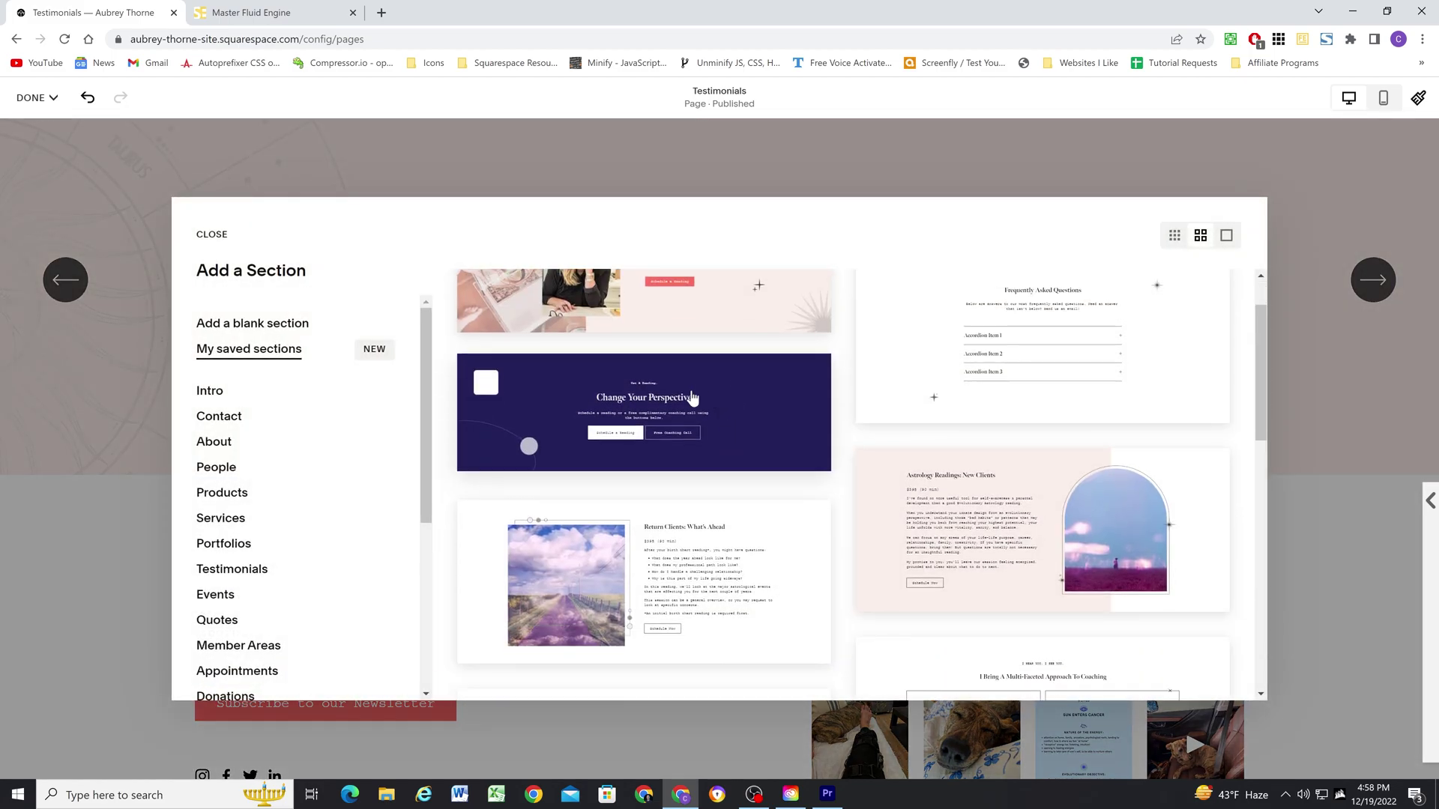
{"action": "left_click", "coordinate": [691, 397]}
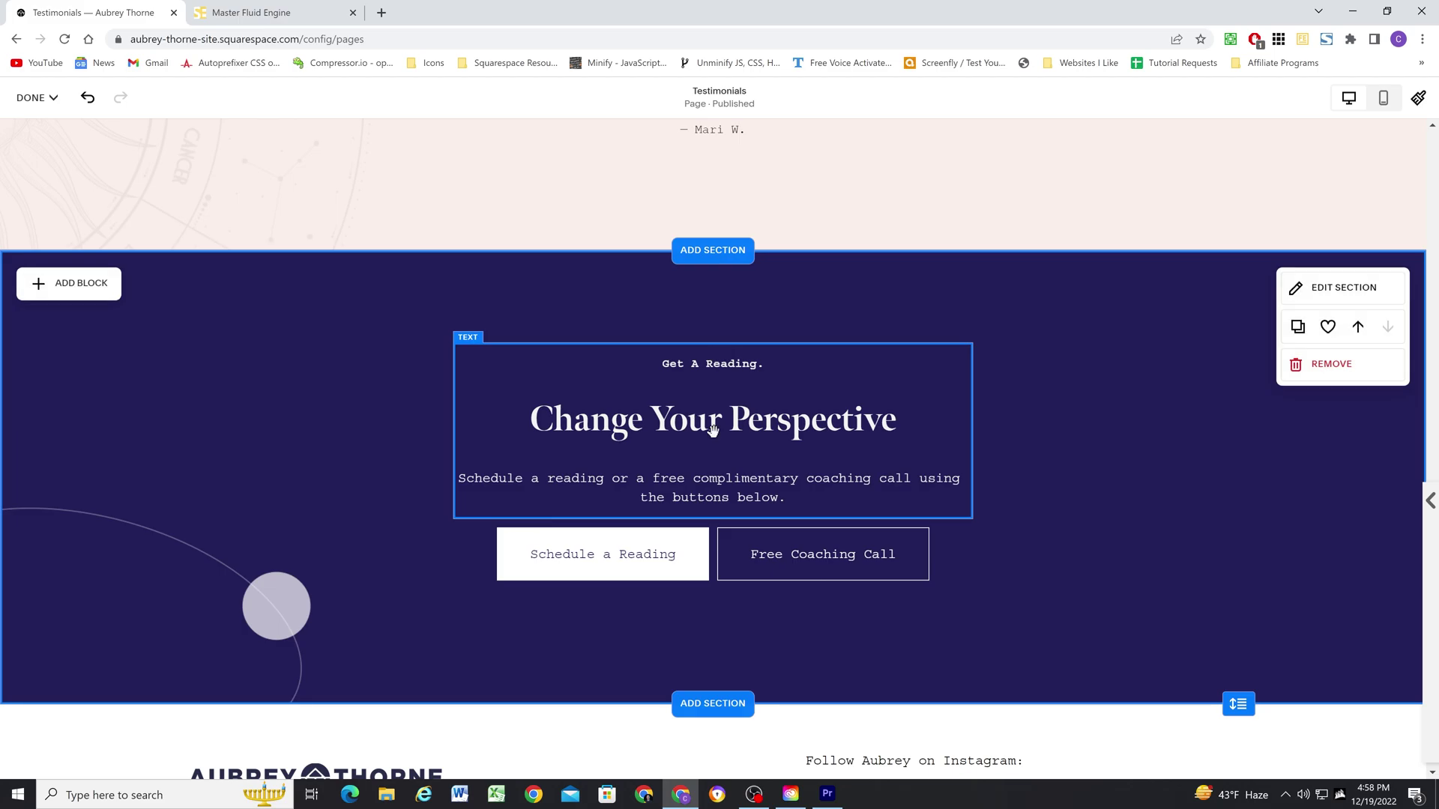
{"action": "scroll", "coordinate": [1004, 477], "scroll_direction": "up", "scroll_amount": 10}
Review the page layout and select the Creative Guidance heading text
{"action": "scroll", "coordinate": [448, 450], "scroll_direction": "up", "scroll_amount": 15}
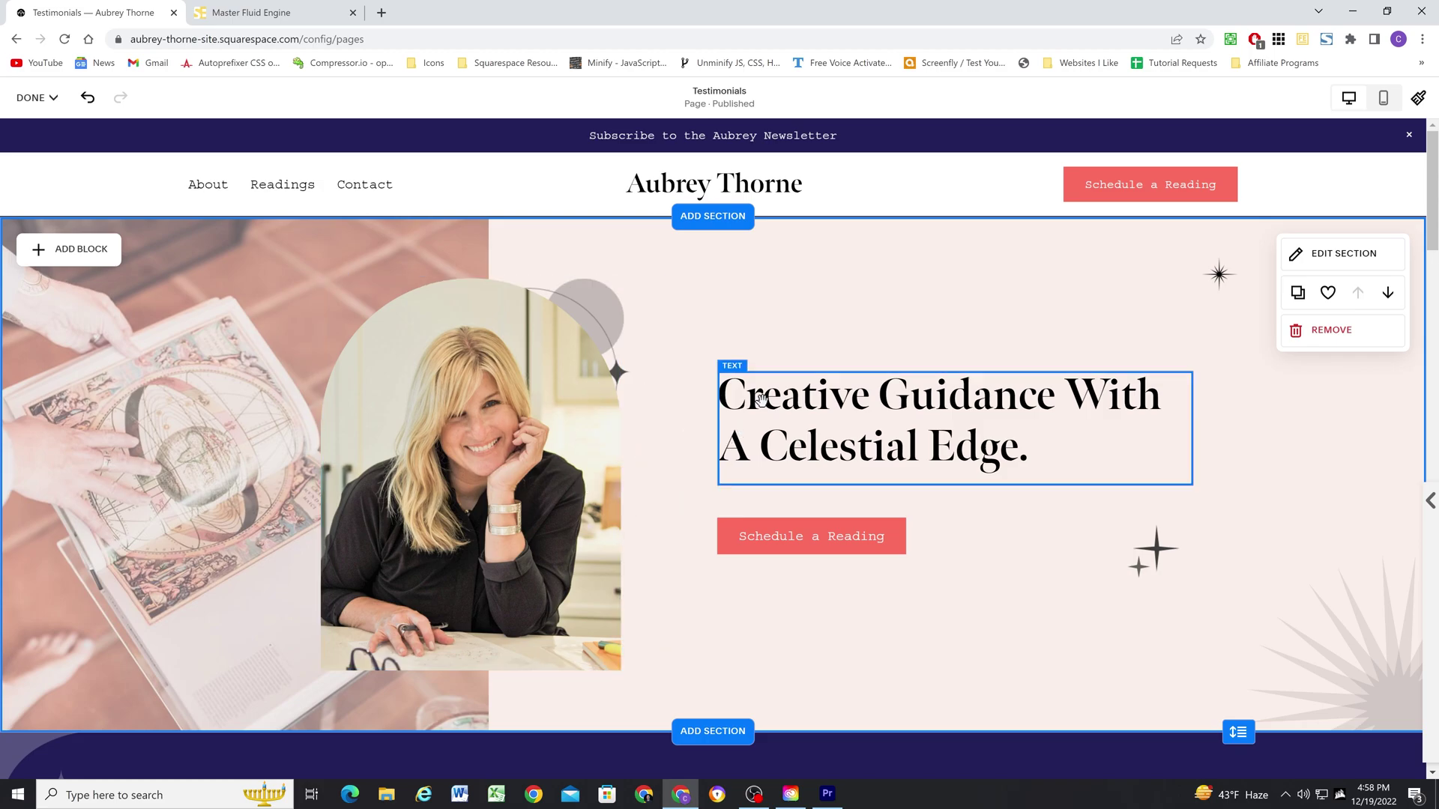
{"action": "scroll", "coordinate": [763, 506], "scroll_direction": "down", "scroll_amount": 10}
{"action": "scroll", "coordinate": [815, 514], "scroll_direction": "up", "scroll_amount": 10}
{"action": "left_click", "coordinate": [856, 396]}
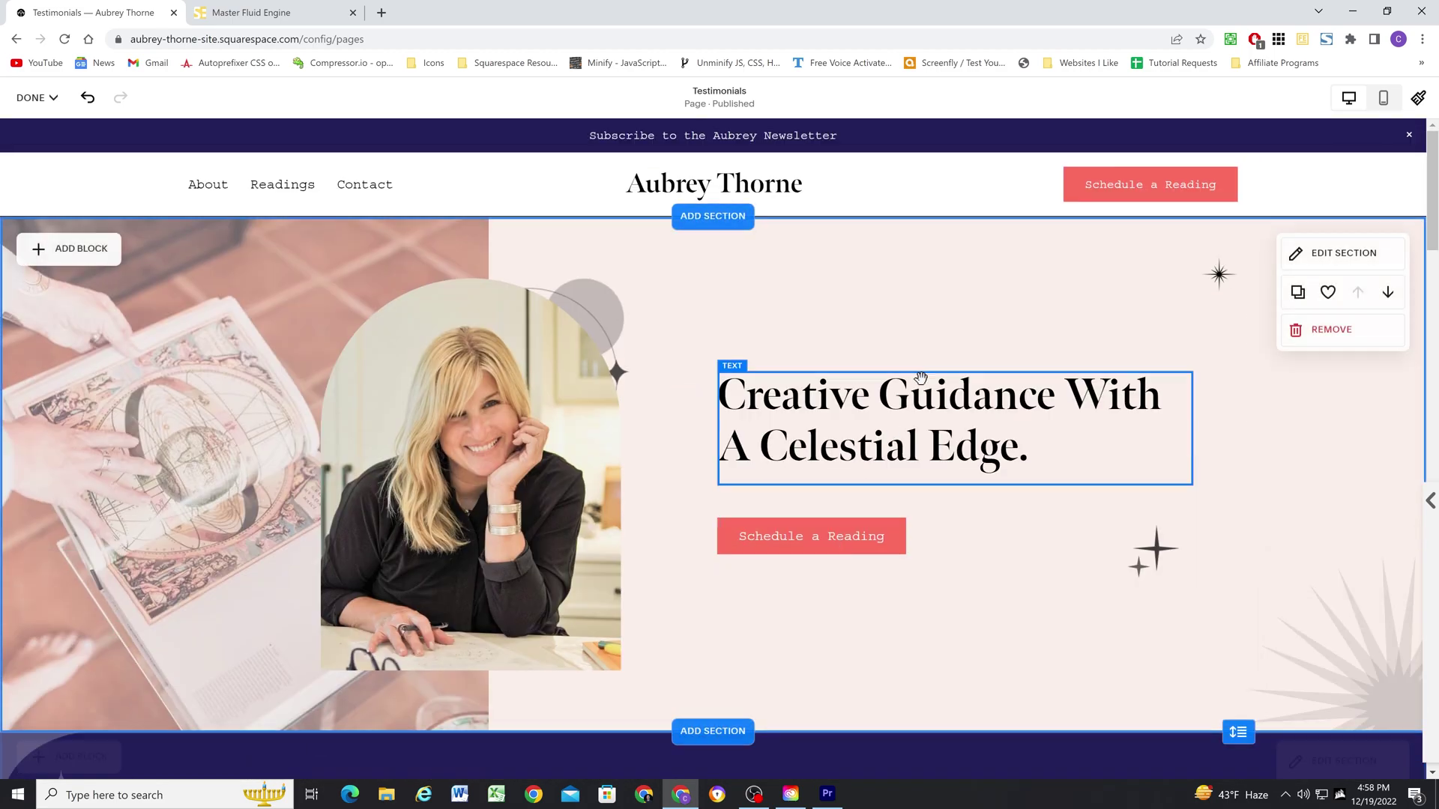
{"action": "scroll", "coordinate": [857, 345], "scroll_direction": "down", "scroll_amount": 1}
{"action": "scroll", "coordinate": [758, 481], "scroll_direction": "down", "scroll_amount": 4}
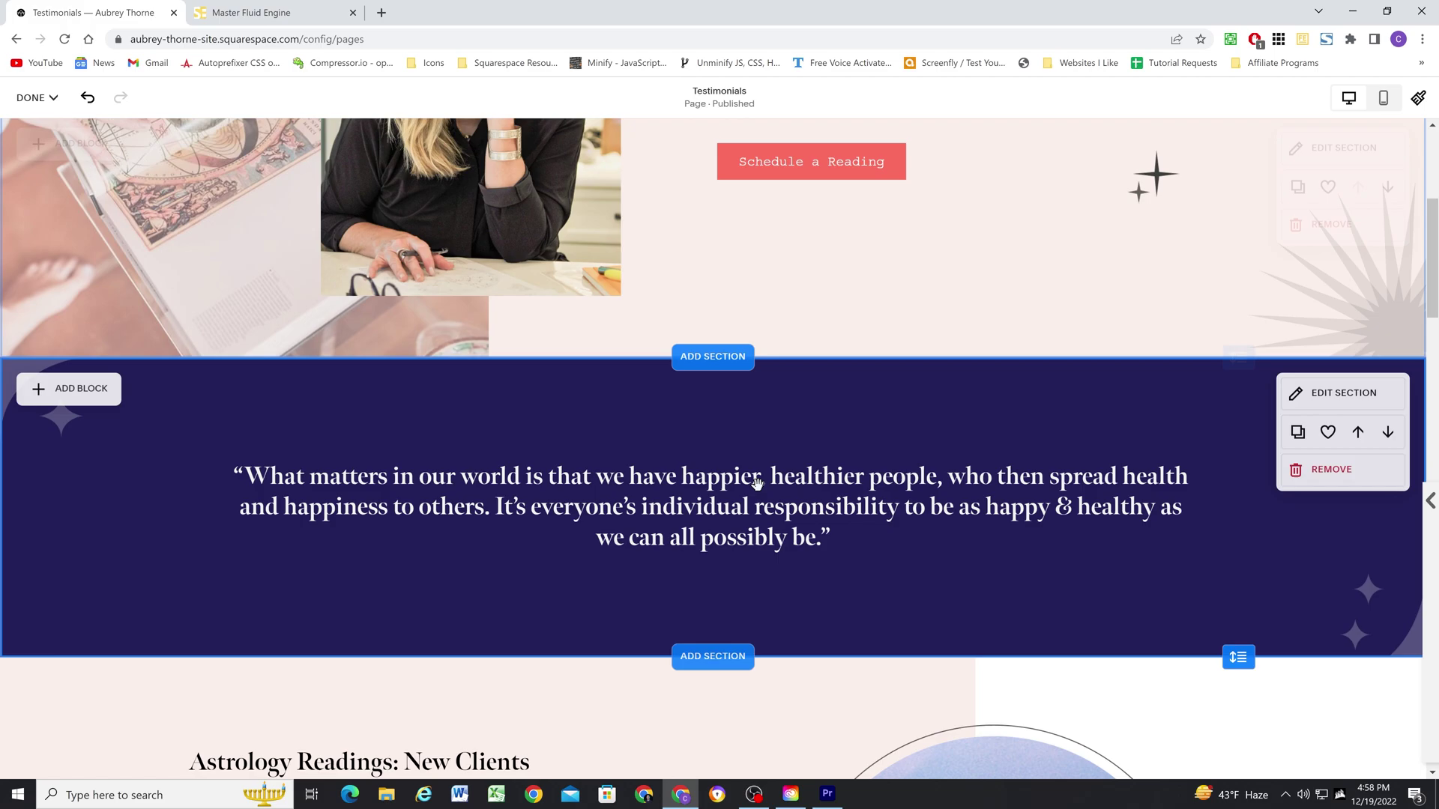
{"action": "scroll", "coordinate": [790, 491], "scroll_direction": "up", "scroll_amount": 5}
{"action": "left_click", "coordinate": [1384, 98]}
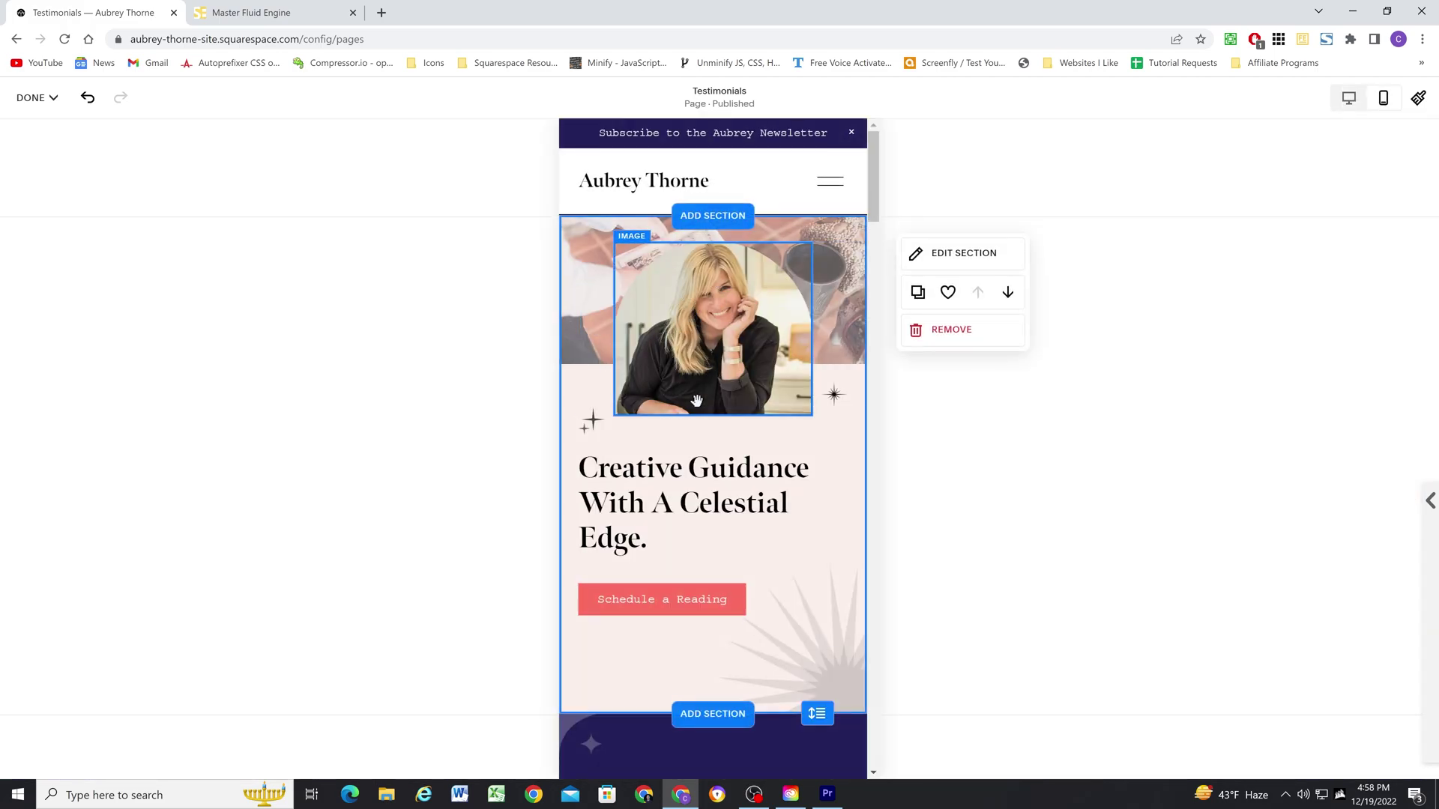
{"action": "scroll", "coordinate": [694, 417], "scroll_direction": "down", "scroll_amount": 3}
{"action": "scroll", "coordinate": [695, 417], "scroll_direction": "down", "scroll_amount": 3}
{"action": "scroll", "coordinate": [742, 449], "scroll_direction": "down", "scroll_amount": 6}
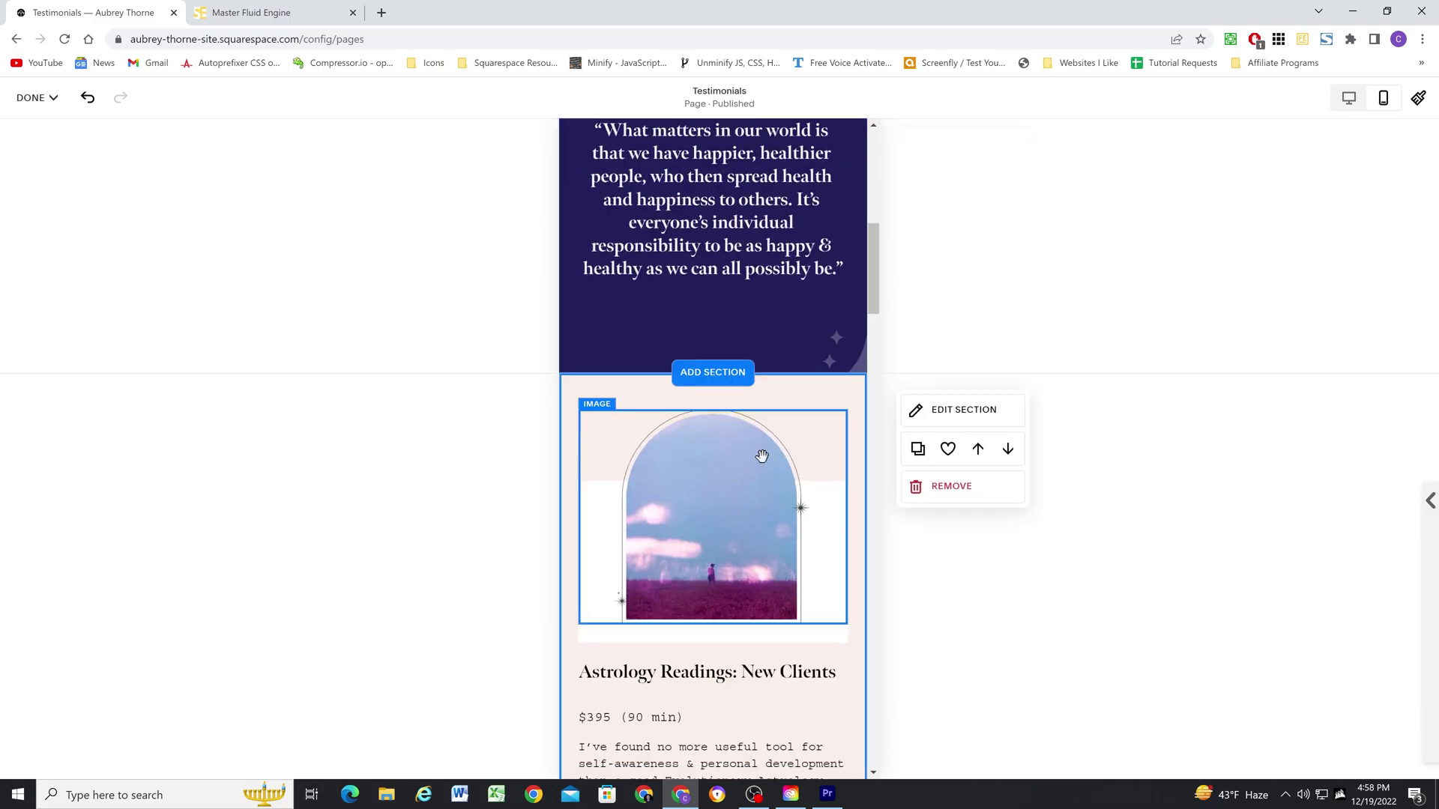
{"action": "scroll", "coordinate": [743, 442], "scroll_direction": "down", "scroll_amount": 15}
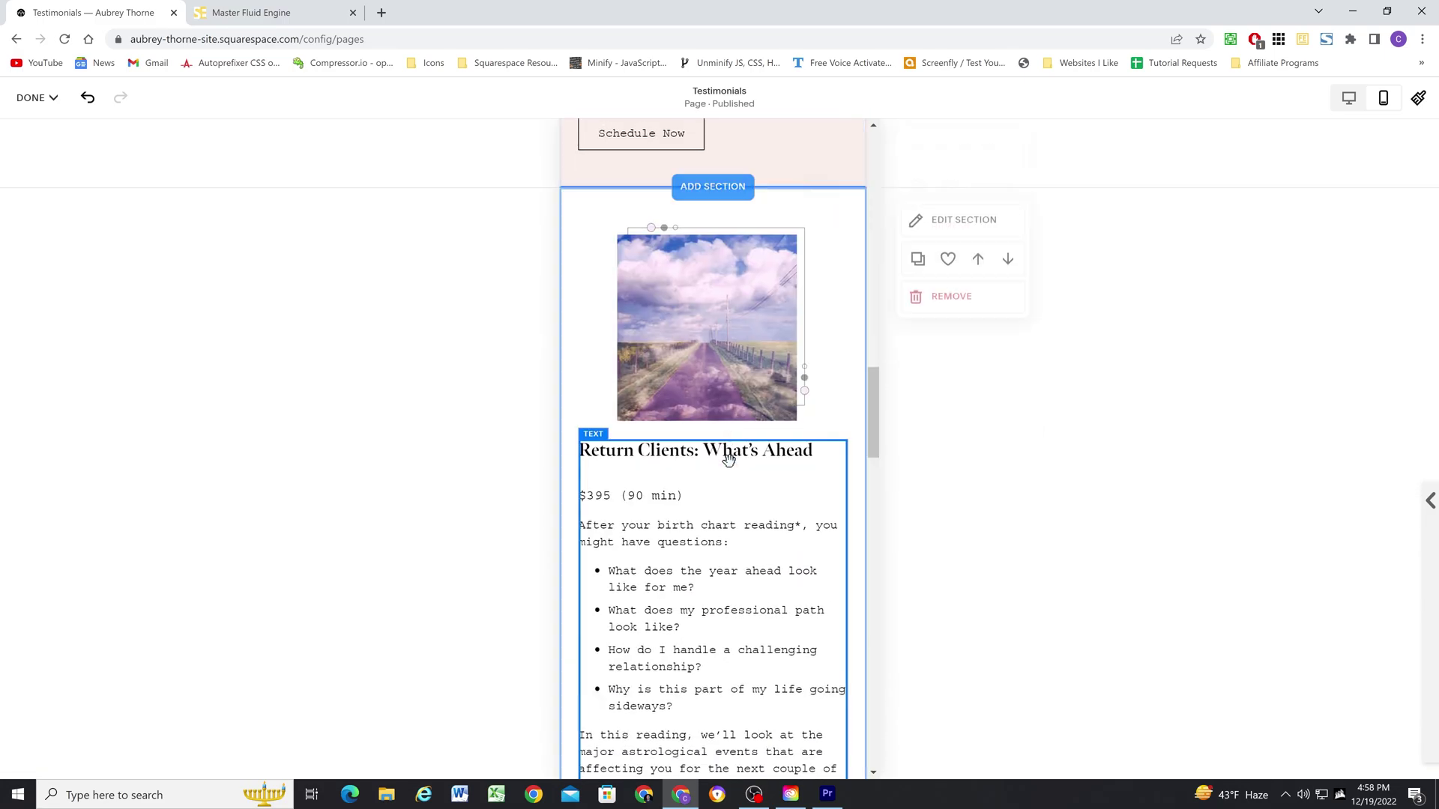
{"action": "scroll", "coordinate": [741, 431], "scroll_direction": "down", "scroll_amount": 18}
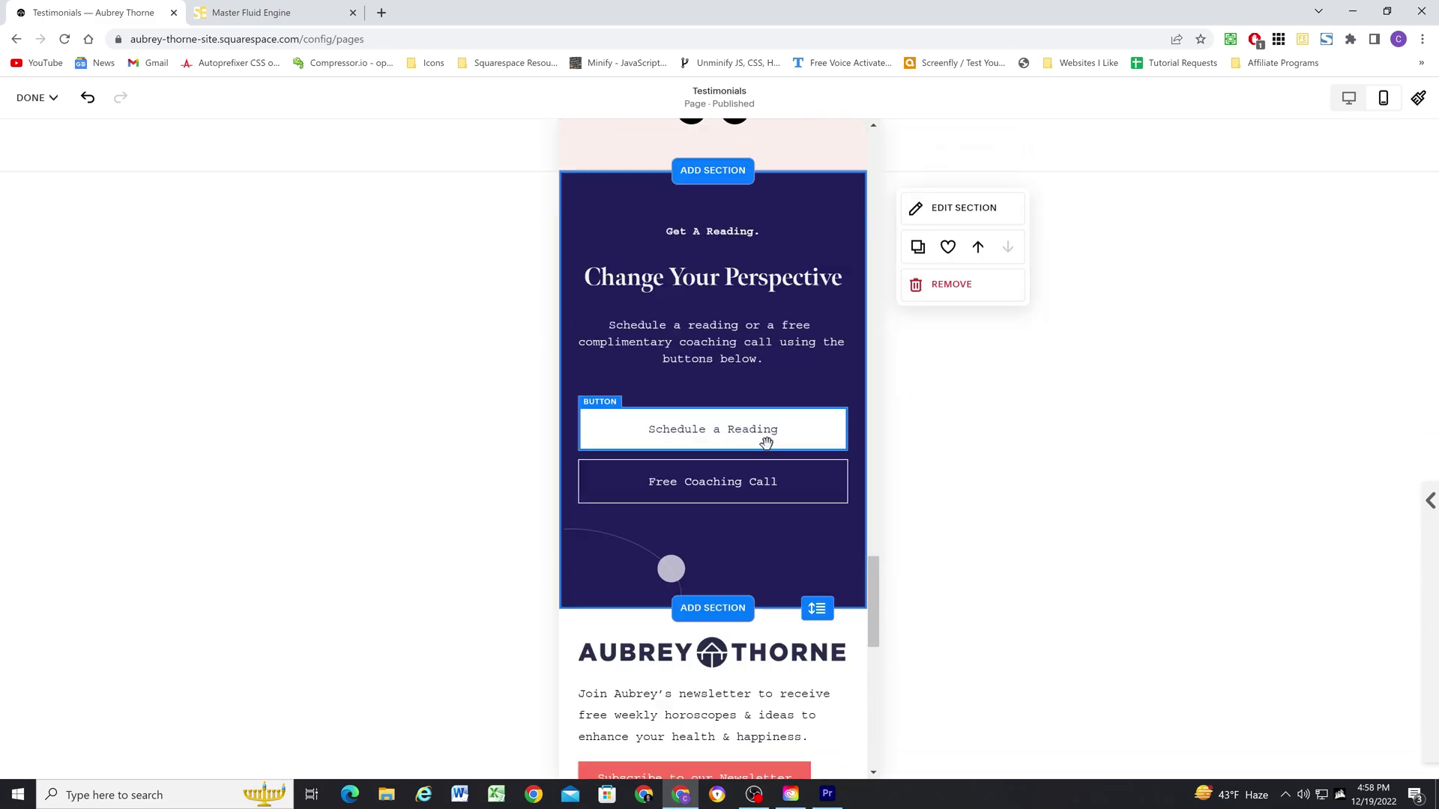
{"action": "scroll", "coordinate": [798, 456], "scroll_direction": "up", "scroll_amount": 20}
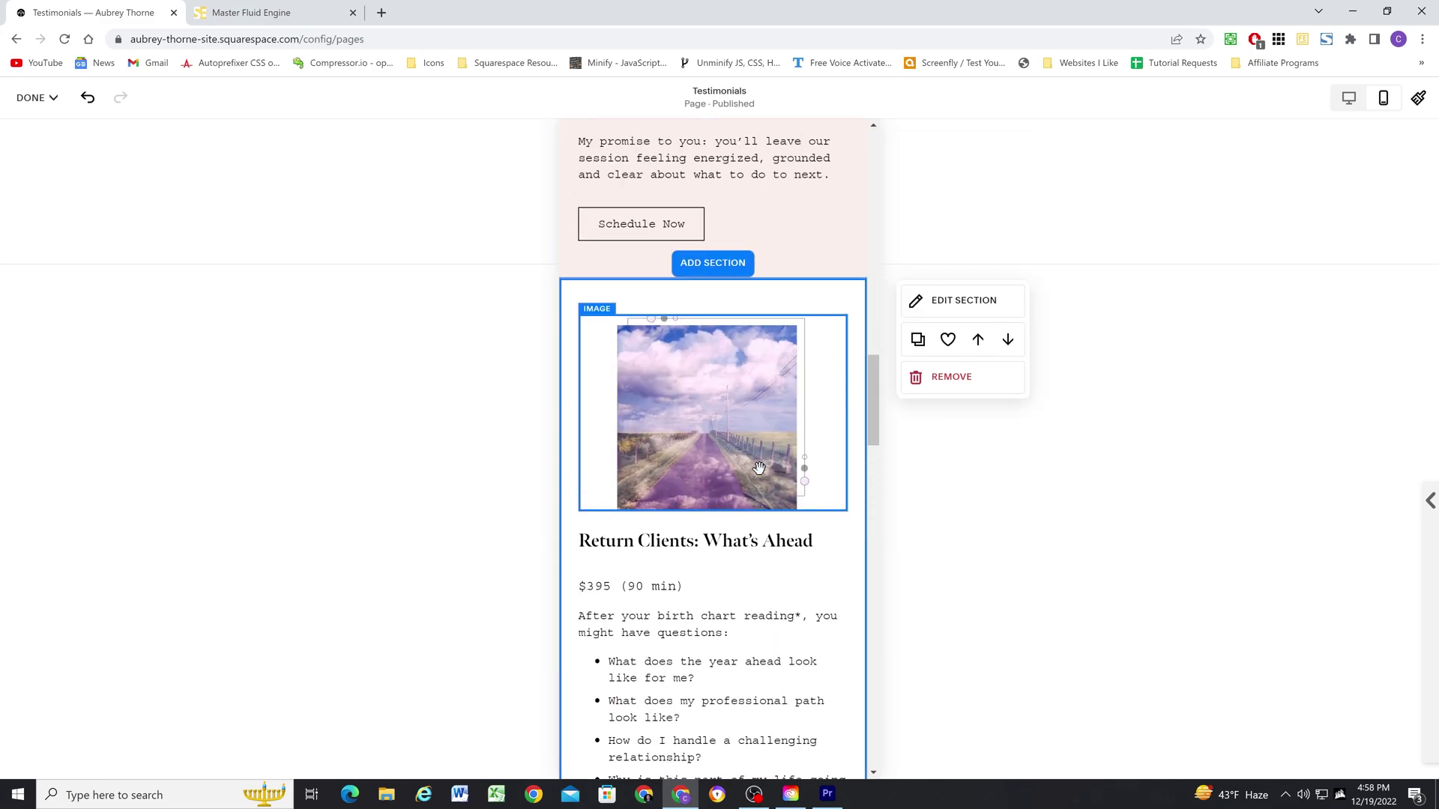
{"action": "scroll", "coordinate": [758, 469], "scroll_direction": "up", "scroll_amount": 20}
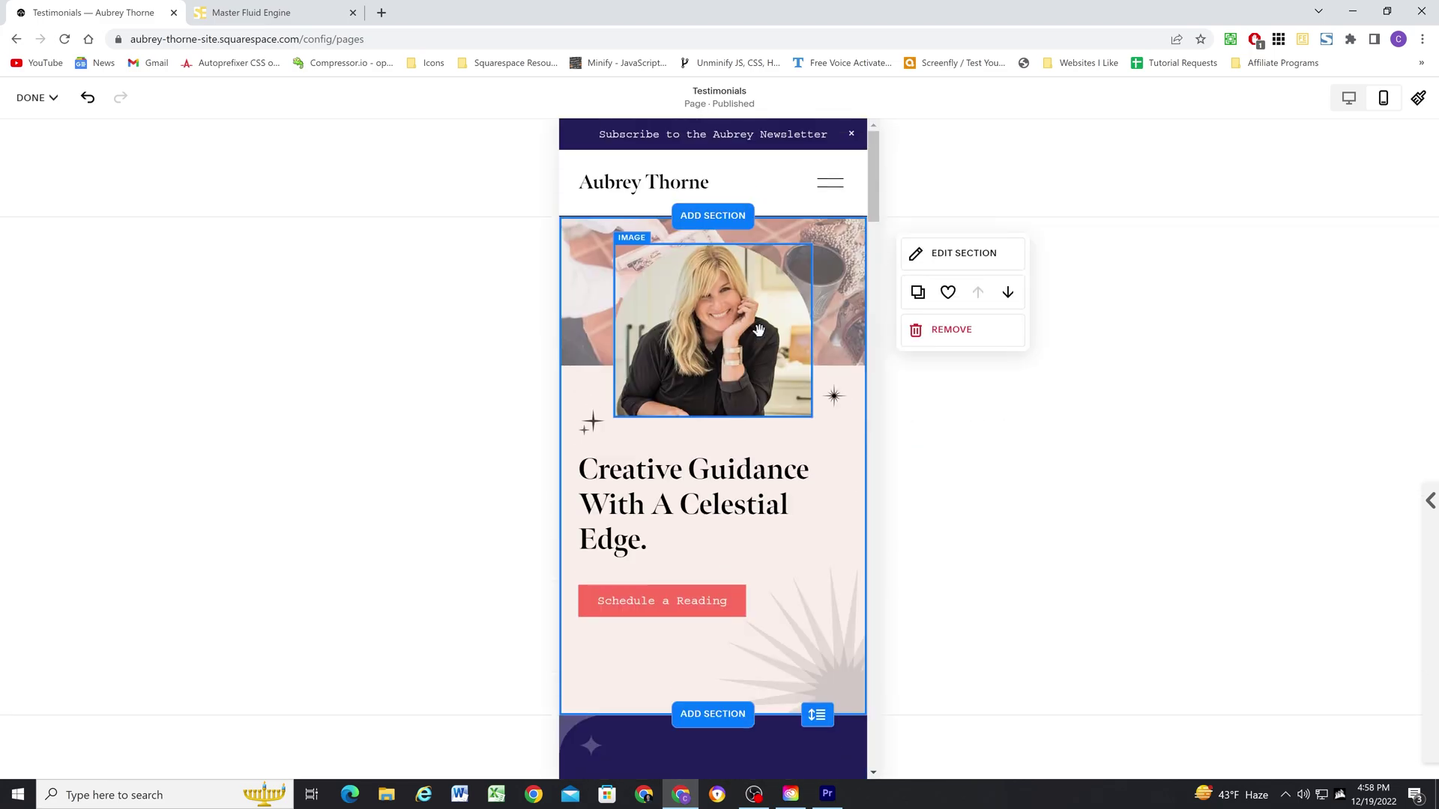
{"action": "left_click", "coordinate": [1349, 98]}
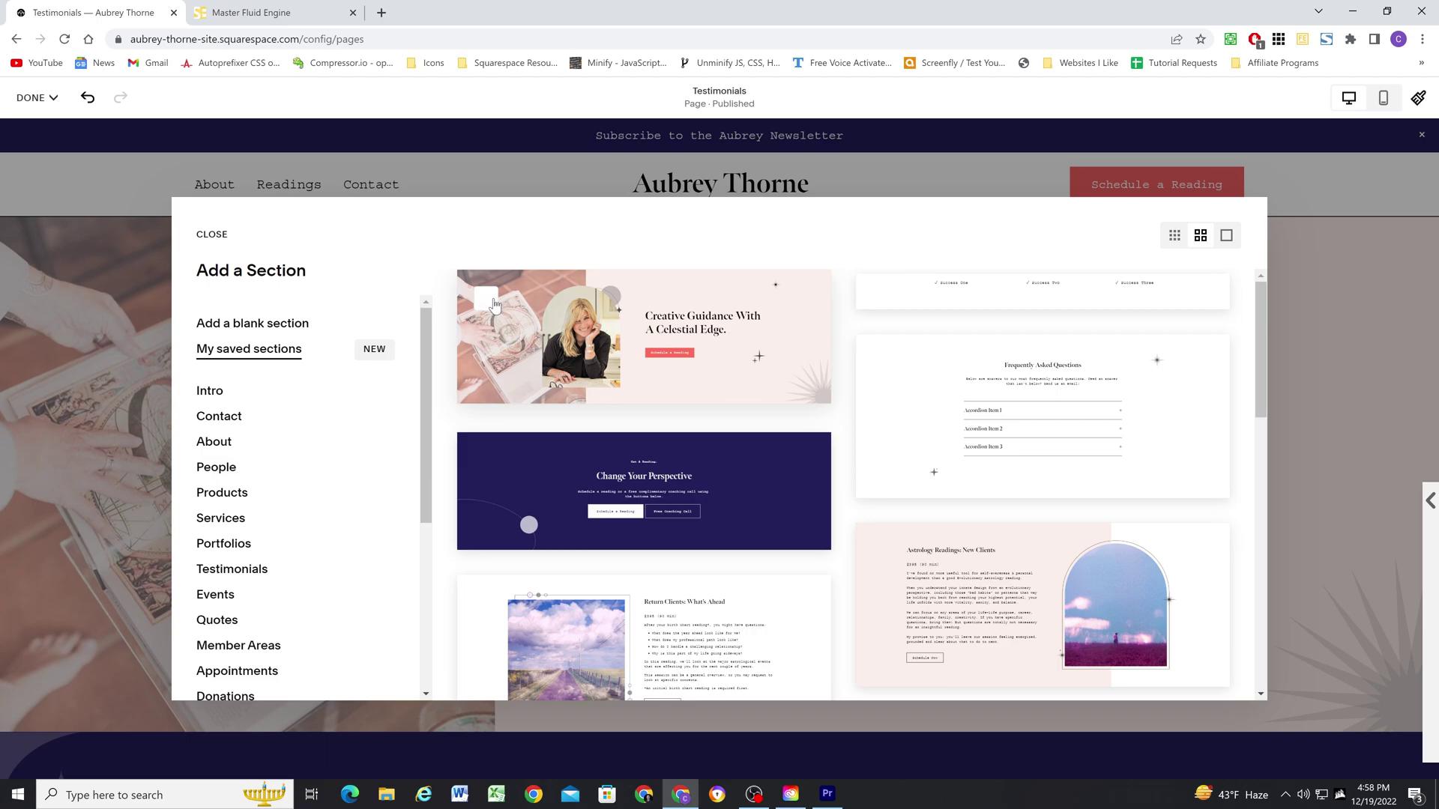
Choose the Creative Guidance hero from My saved sections to place it at the top
{"action": "left_click", "coordinate": [221, 244]}
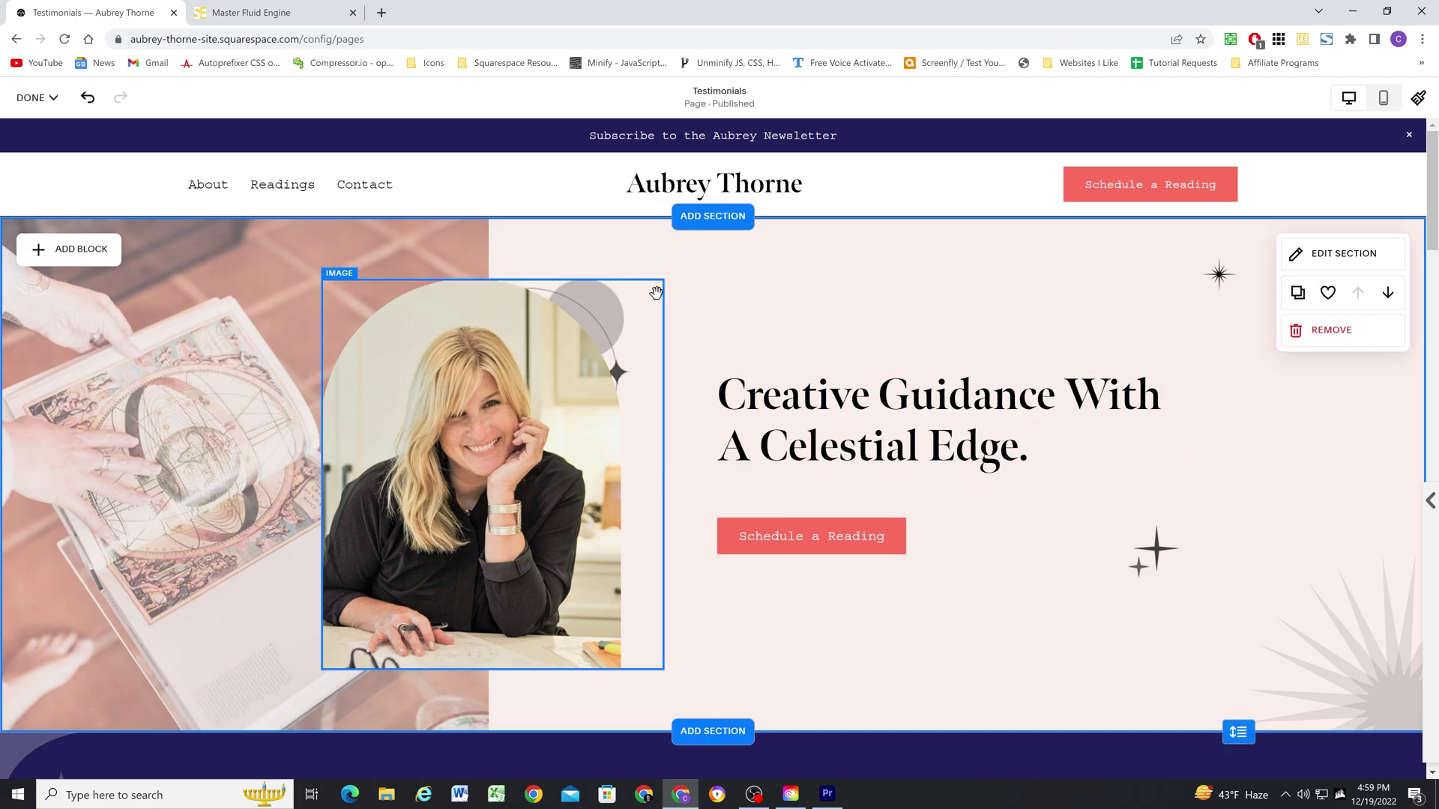
{"action": "scroll", "coordinate": [691, 412], "scroll_direction": "down", "scroll_amount": 2}
{"action": "scroll", "coordinate": [675, 434], "scroll_direction": "down", "scroll_amount": 20}
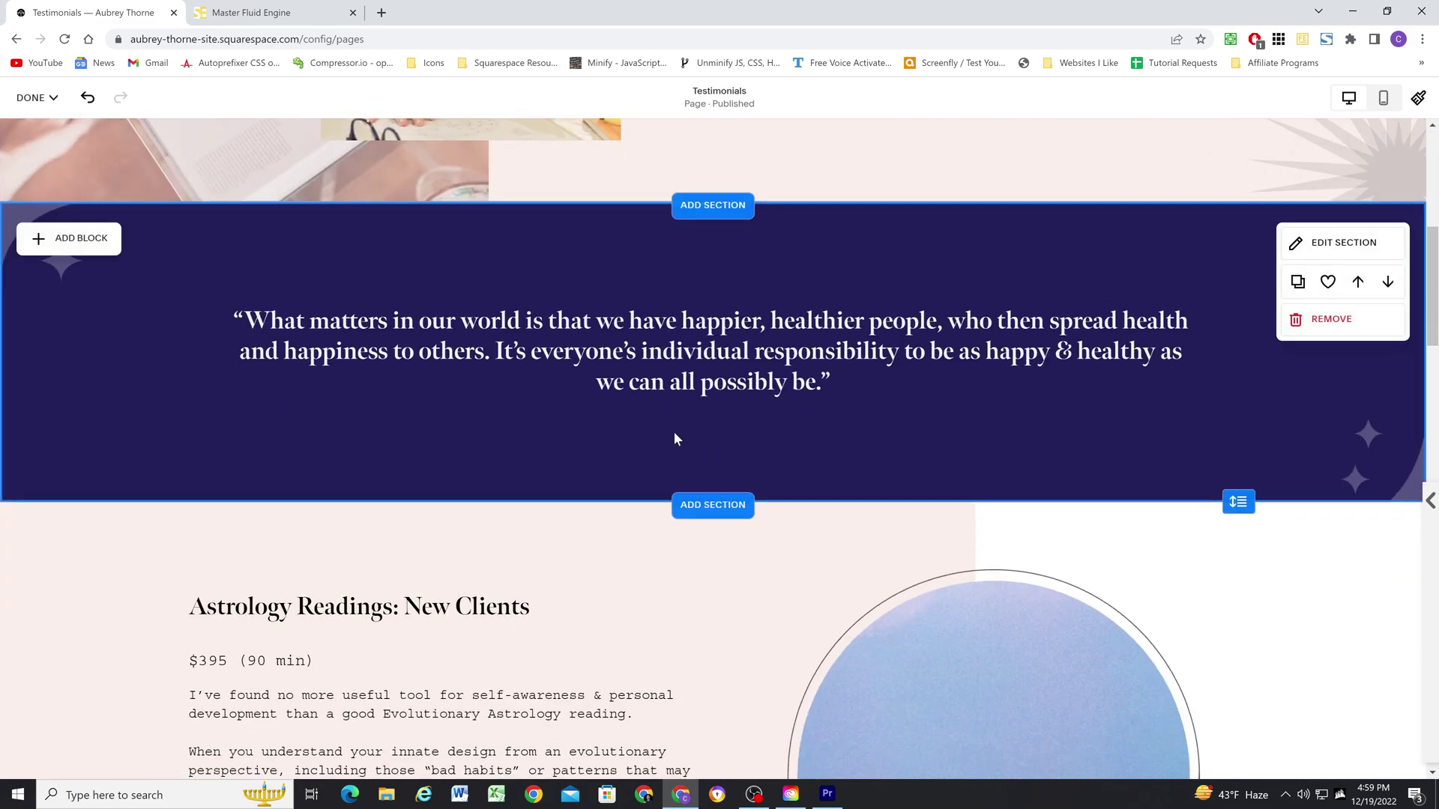
{"action": "scroll", "coordinate": [656, 425], "scroll_direction": "down", "scroll_amount": 4}
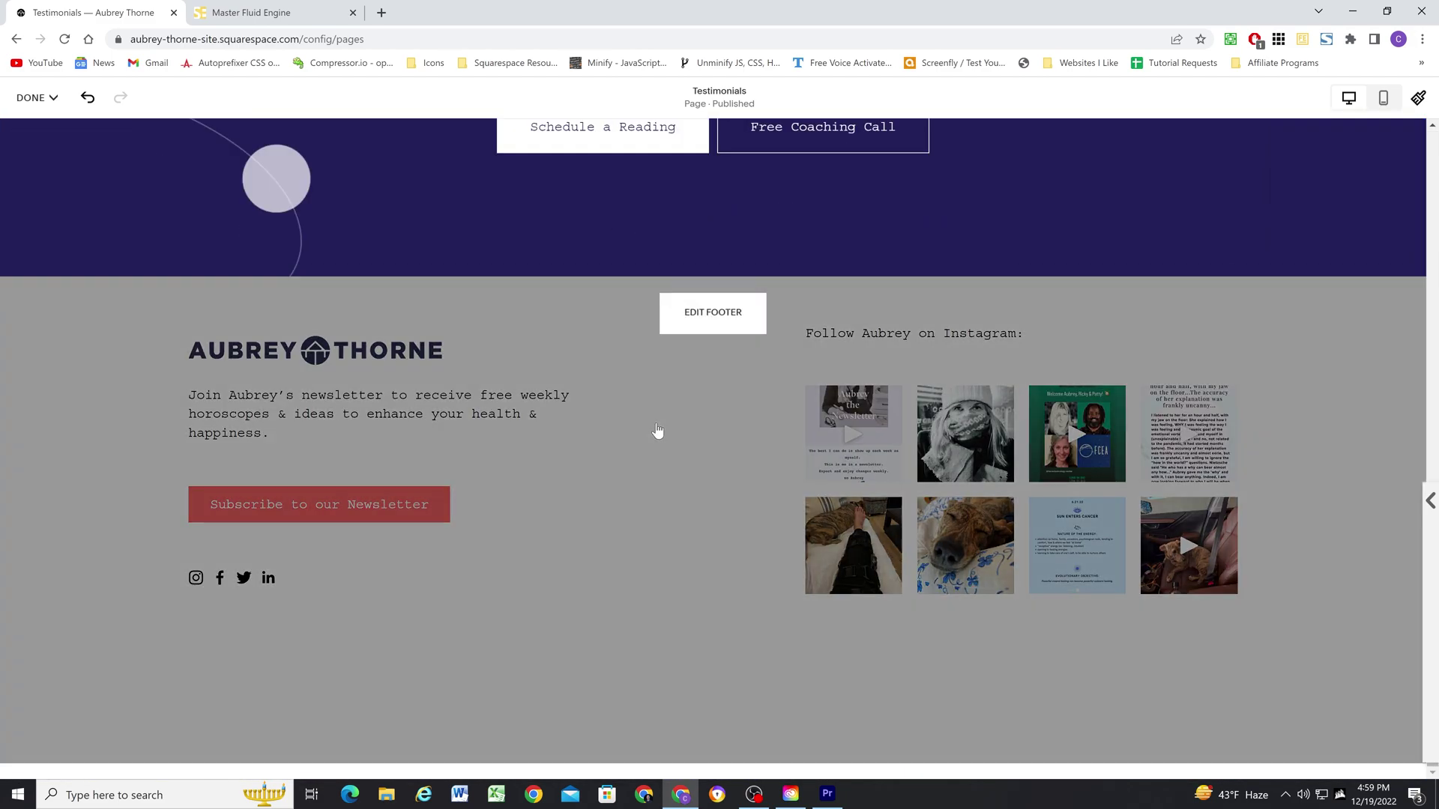
{"action": "left_click", "coordinate": [721, 314]}
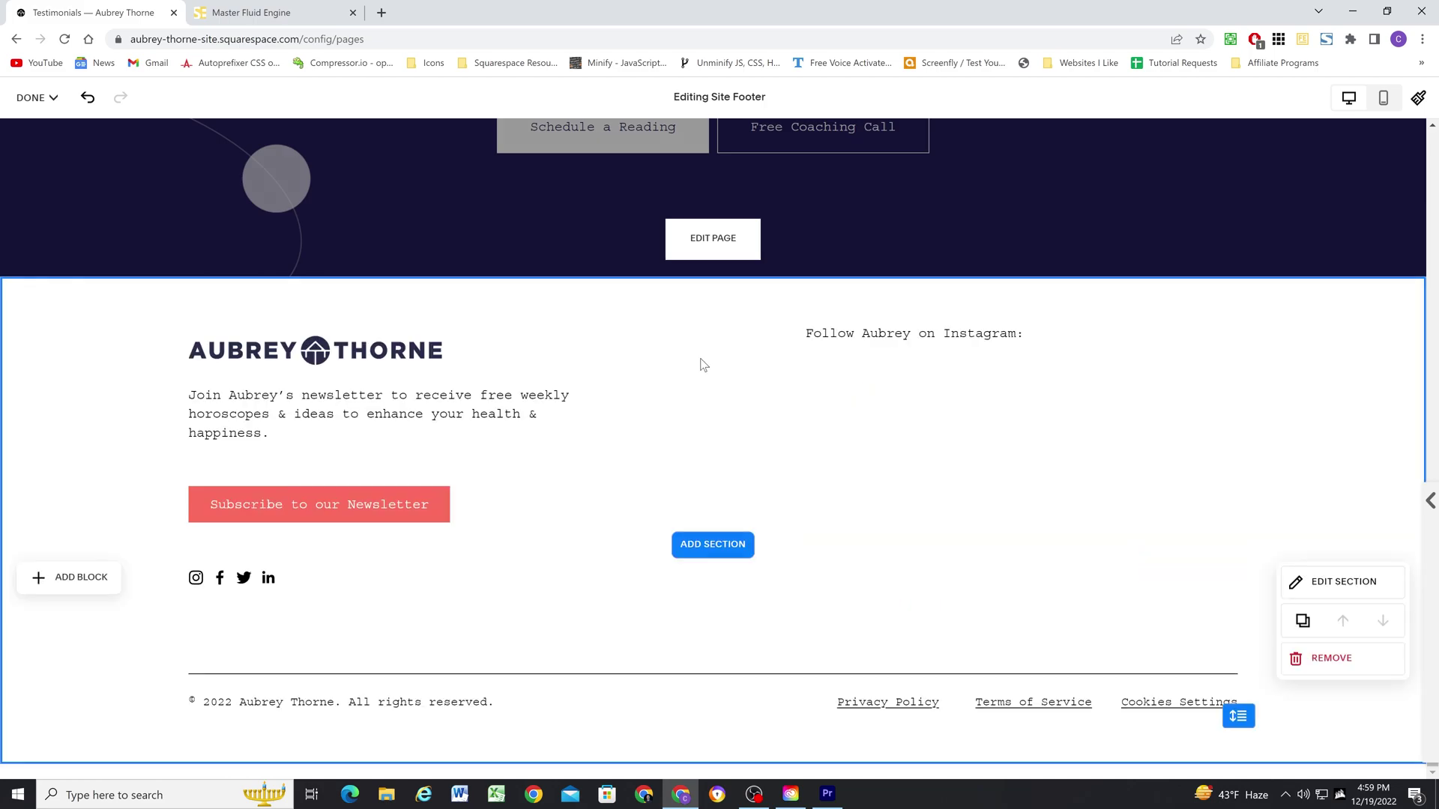
{"action": "scroll", "coordinate": [796, 469], "scroll_direction": "down", "scroll_amount": 1}
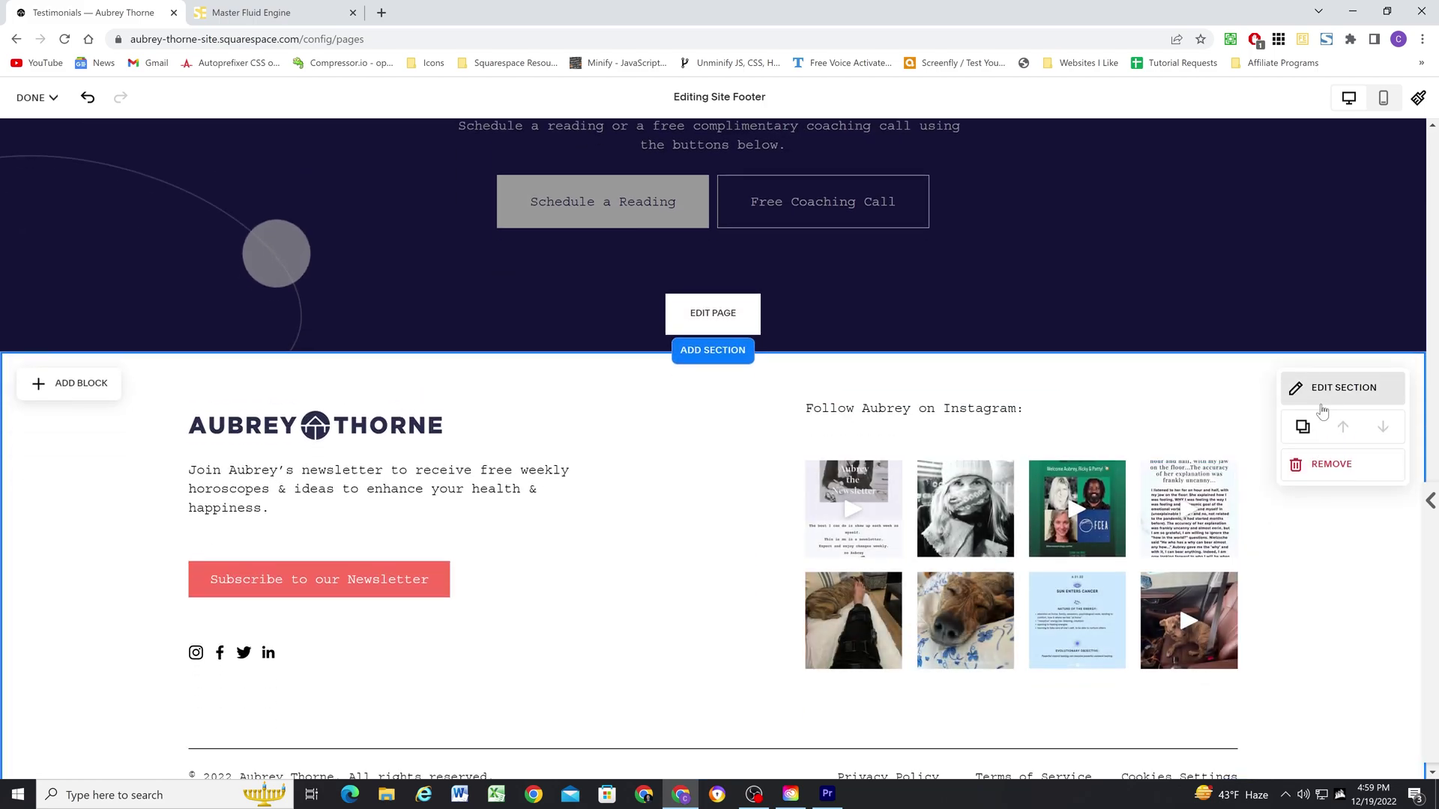
{"action": "scroll", "coordinate": [411, 446], "scroll_direction": "up", "scroll_amount": 6}
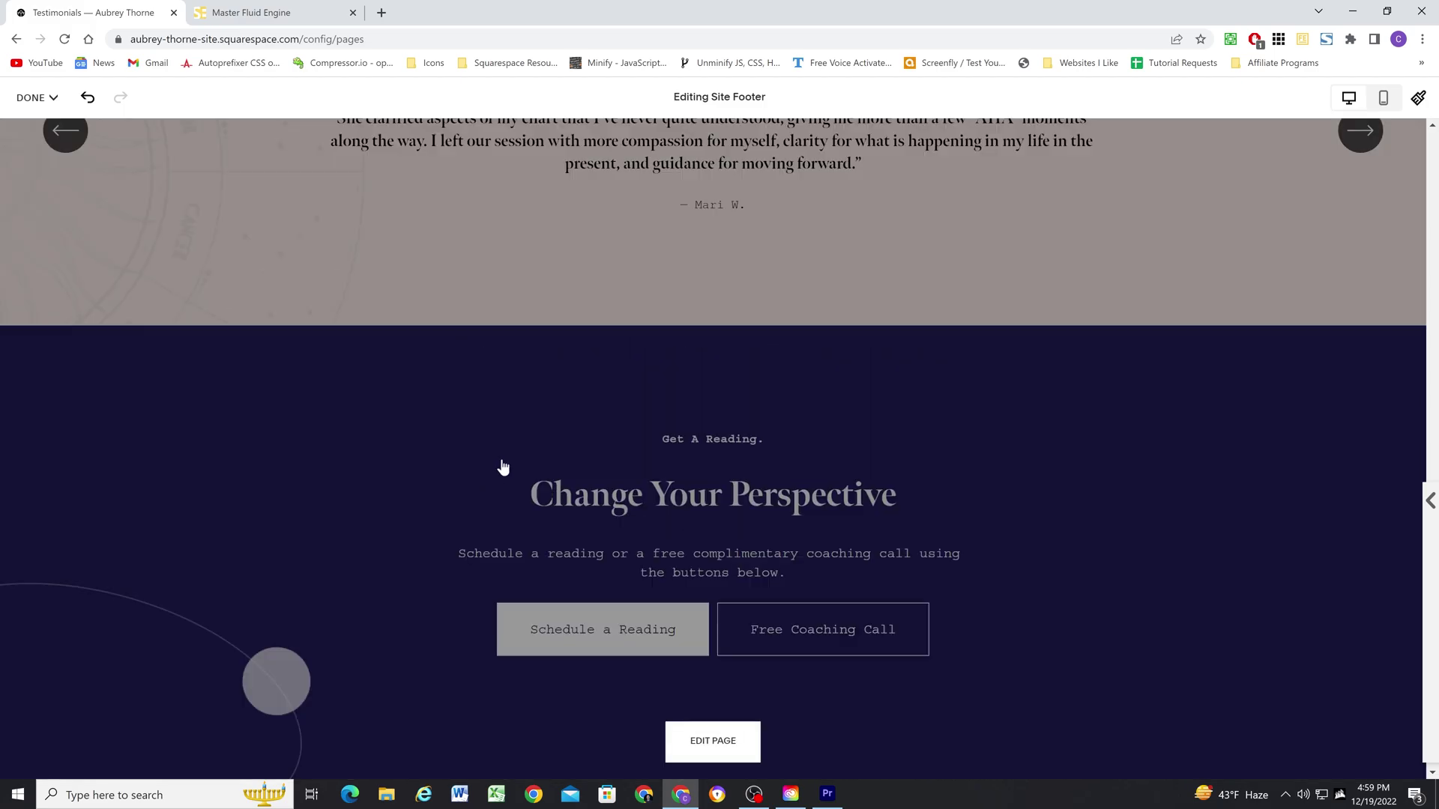
{"action": "left_click", "coordinate": [509, 453]}
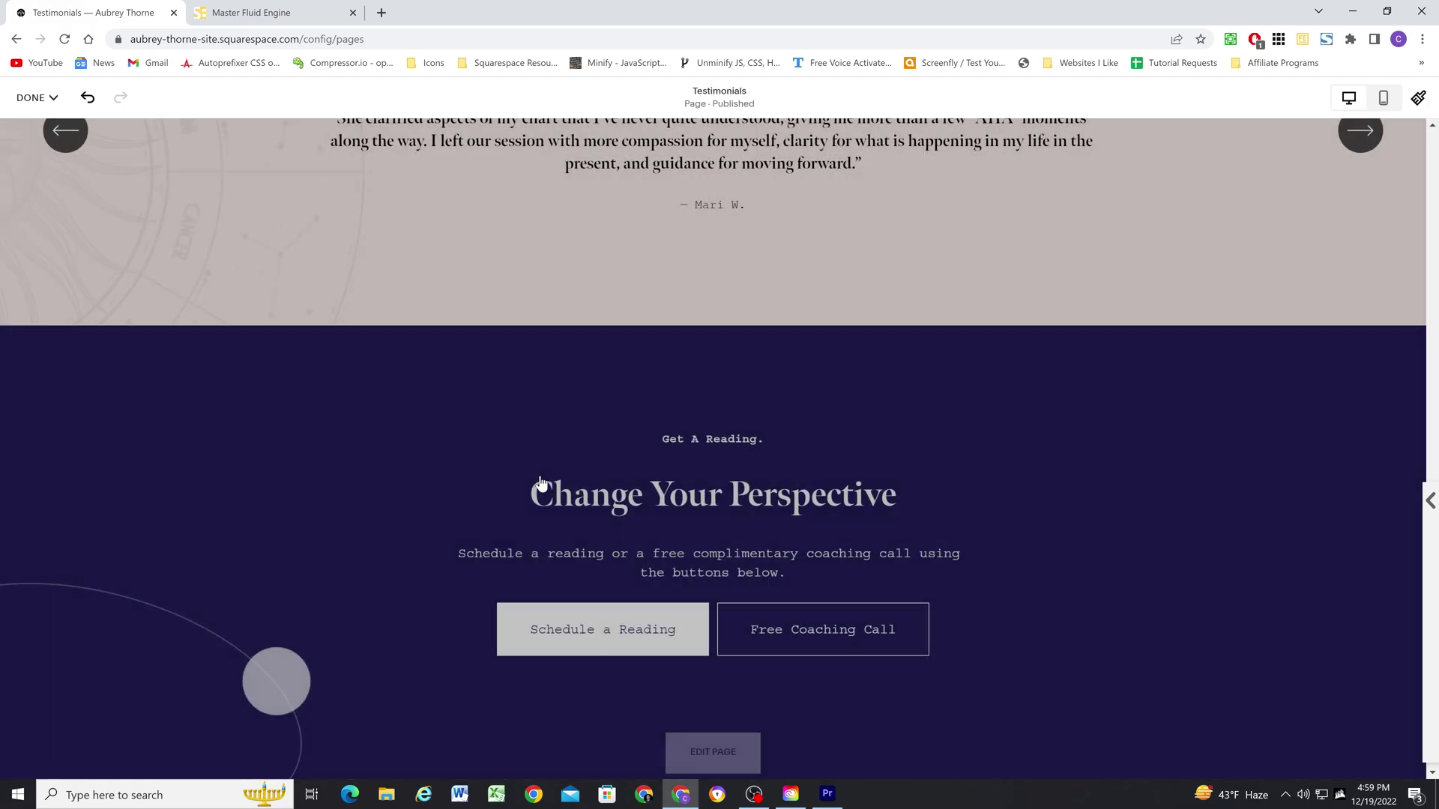
{"action": "scroll", "coordinate": [542, 418], "scroll_direction": "up", "scroll_amount": 5}
{"action": "scroll", "coordinate": [556, 402], "scroll_direction": "up", "scroll_amount": 17}
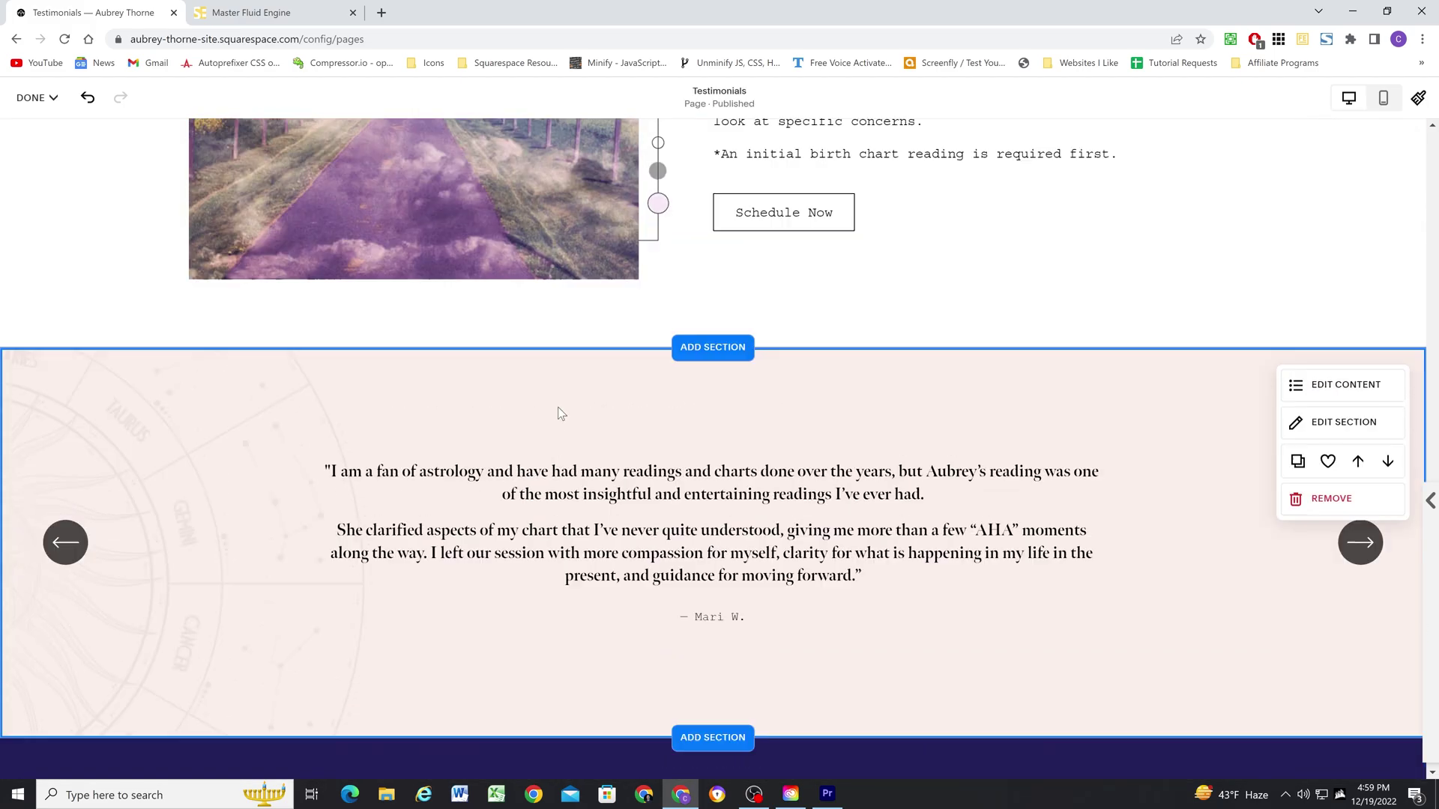
{"action": "scroll", "coordinate": [577, 391], "scroll_direction": "up", "scroll_amount": 15}
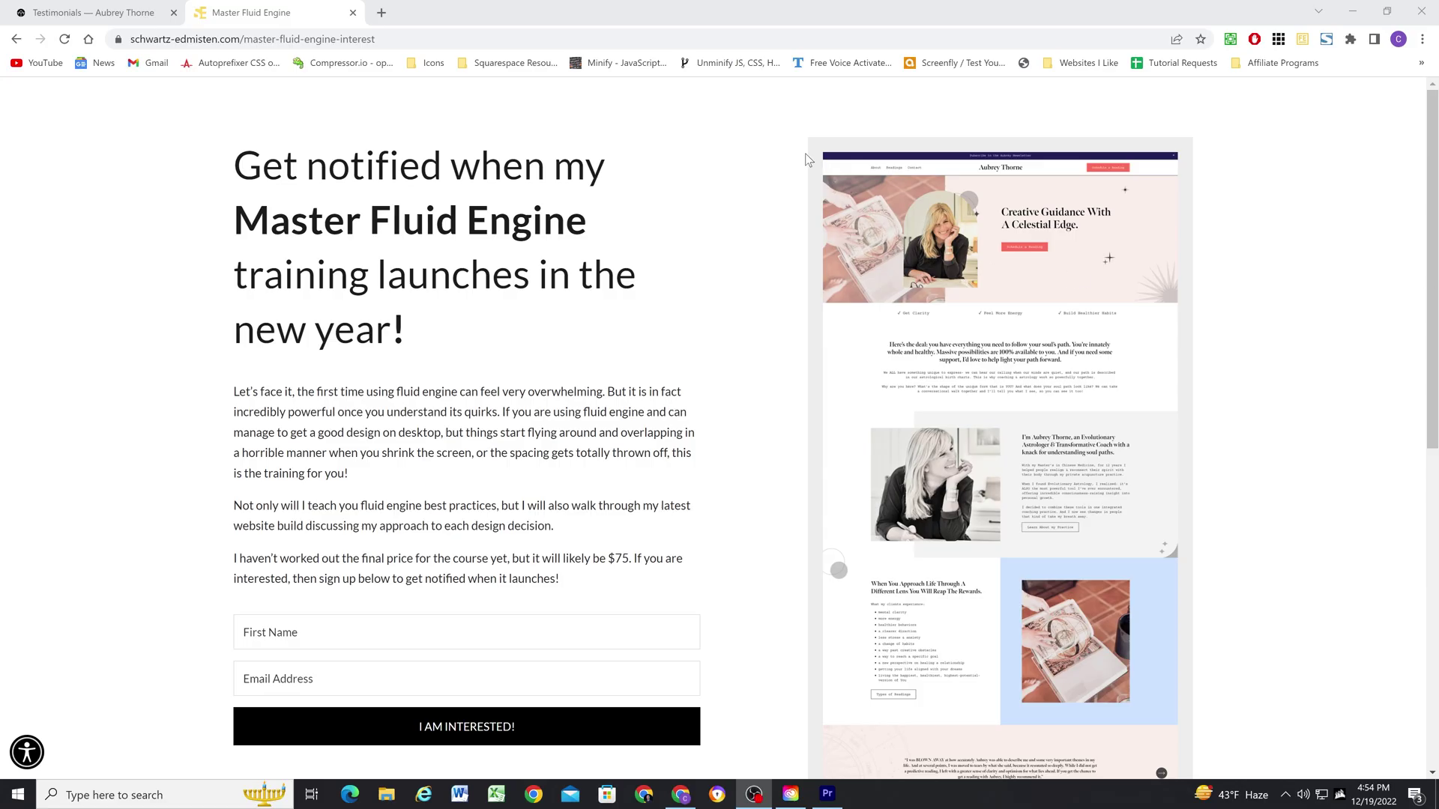
Scroll through the Master Fluid Engine training sign-up page in Chrome
{"action": "scroll", "coordinate": [762, 240], "scroll_direction": "down", "scroll_amount": 5}
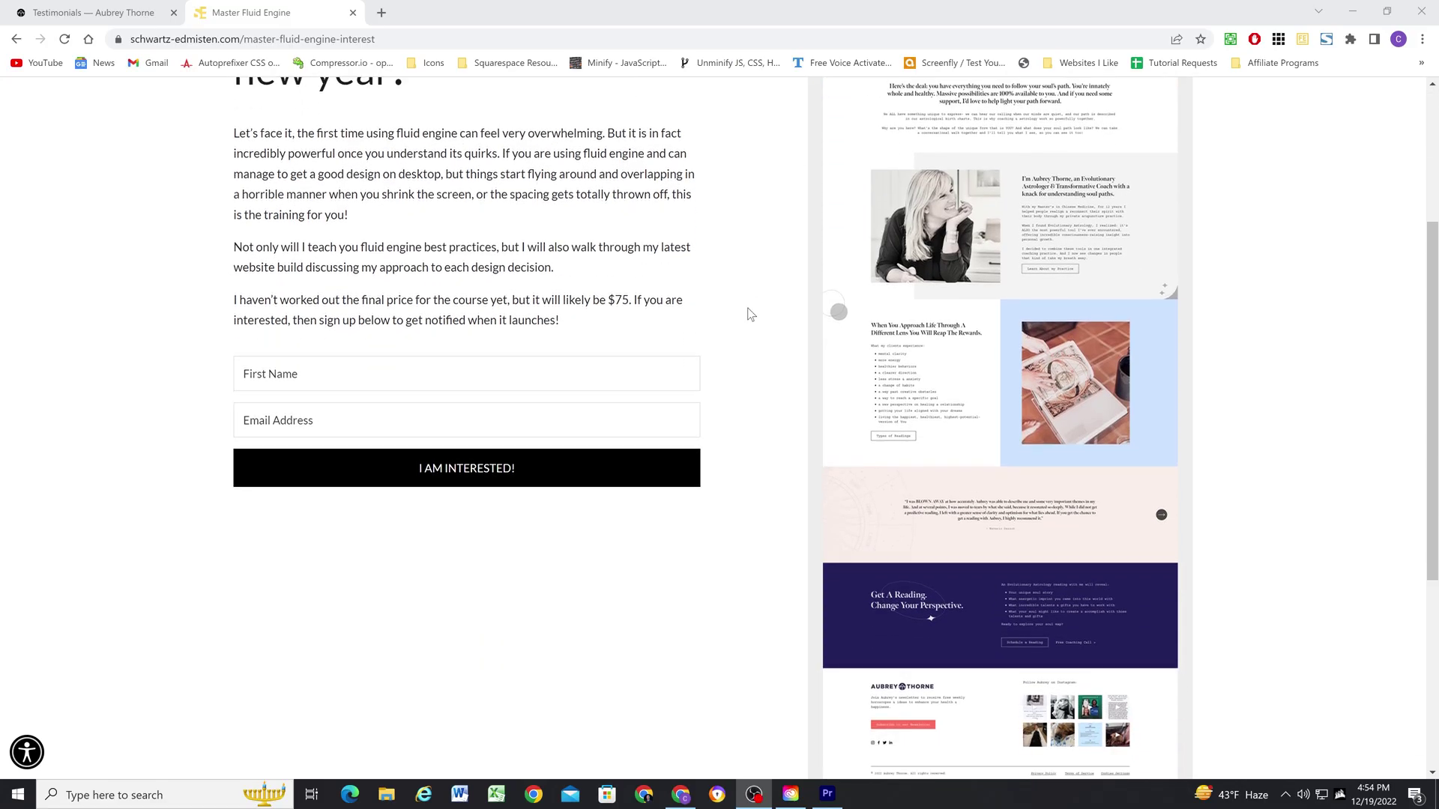
{"action": "scroll", "coordinate": [746, 383], "scroll_direction": "down", "scroll_amount": 1}
{"action": "scroll", "coordinate": [746, 383], "scroll_direction": "up", "scroll_amount": 5}
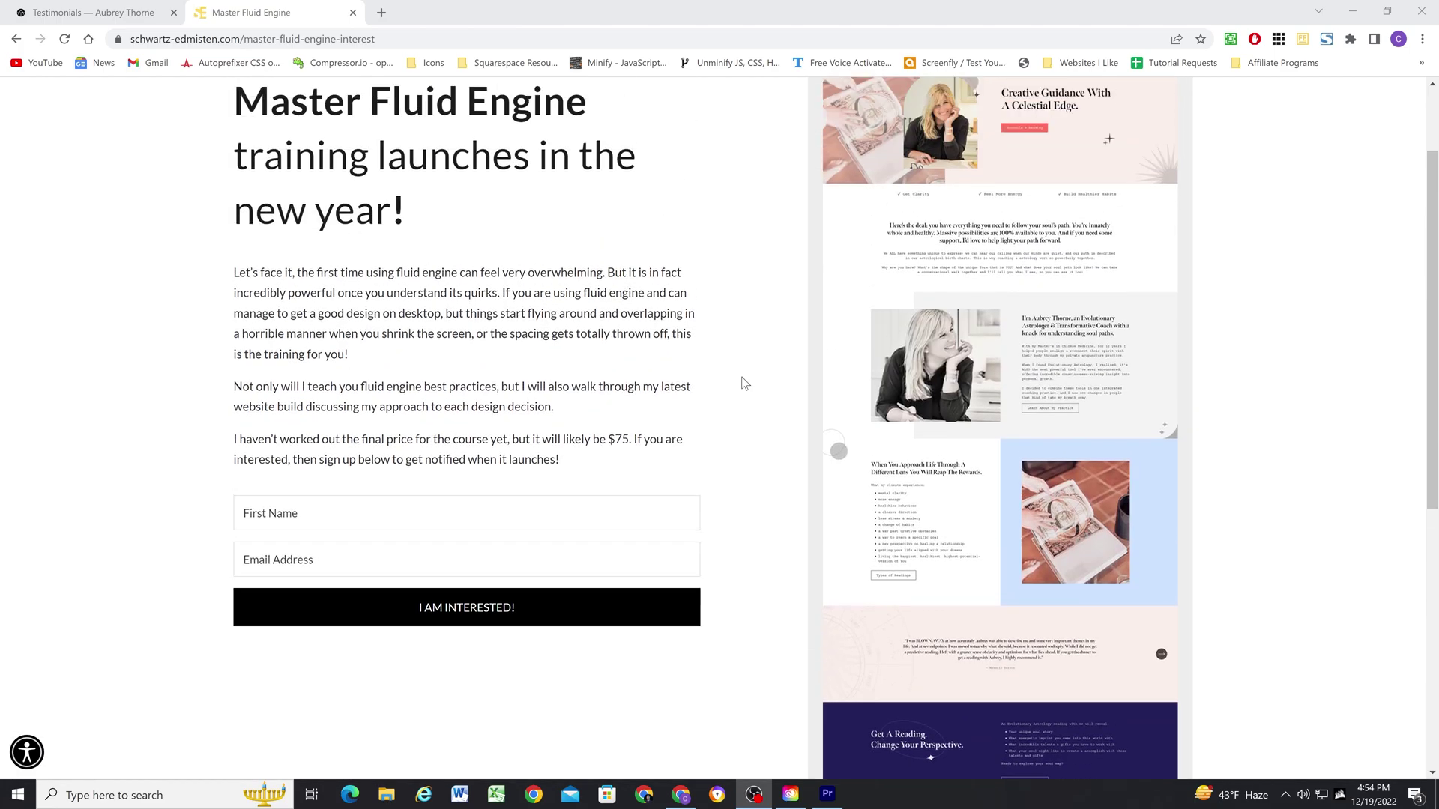